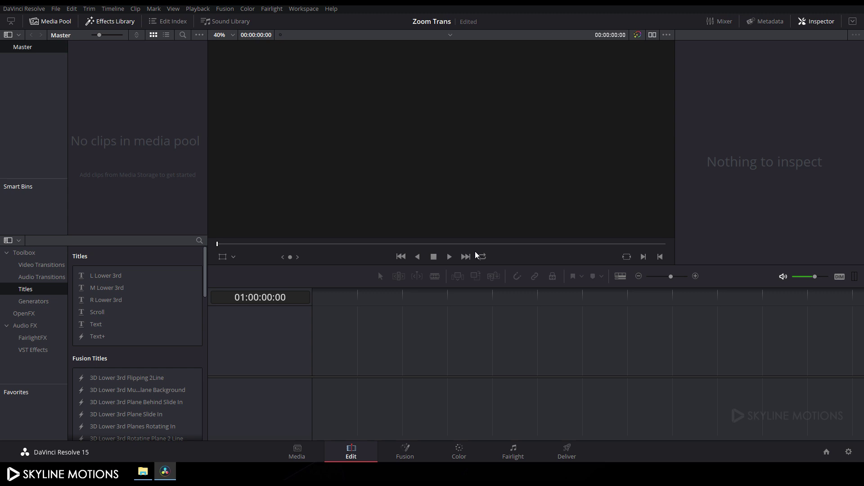
Step: Set the project's timeline frame rate to 30 frames per second and save the project settings
left_click(848, 452)
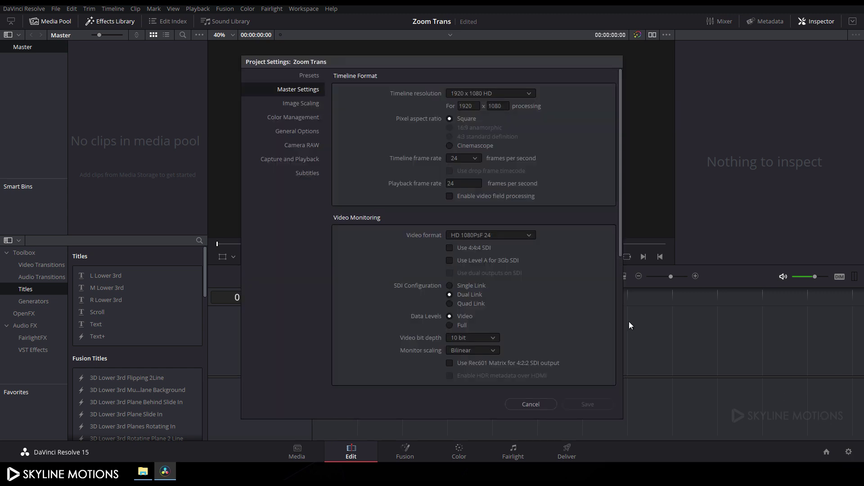
left_click(476, 159)
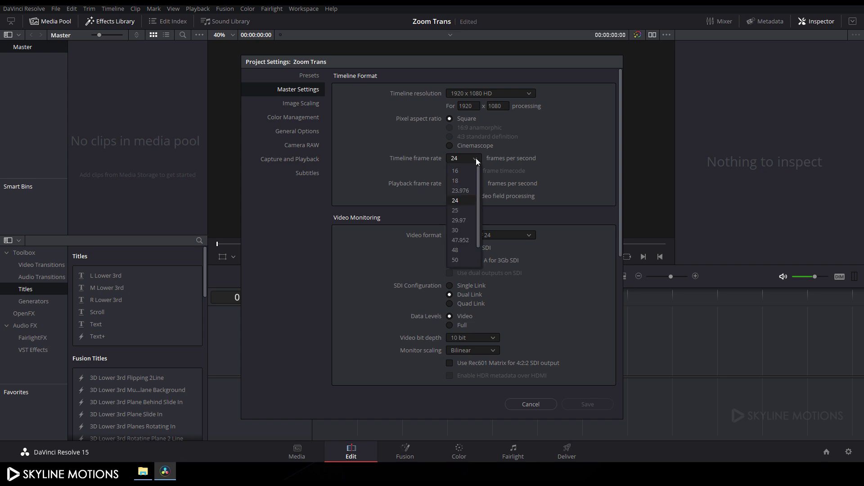
left_click(465, 231)
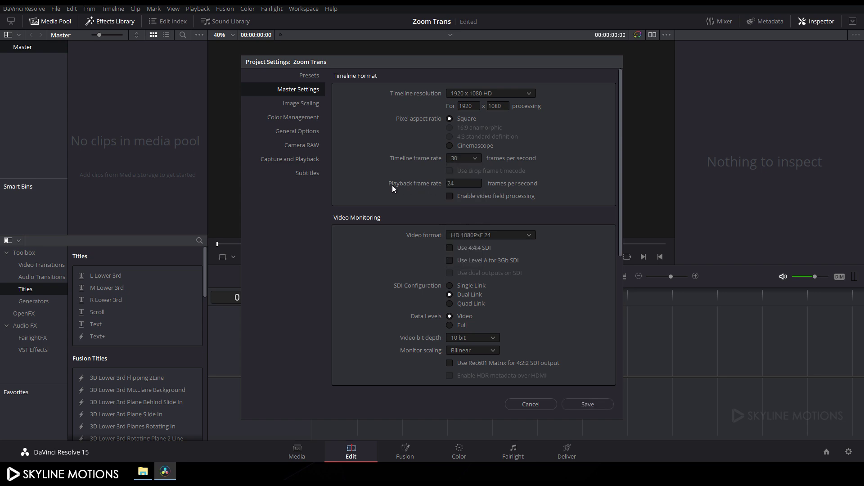
left_click_drag(464, 188, 437, 186)
scroll(476, 274, "down", 5)
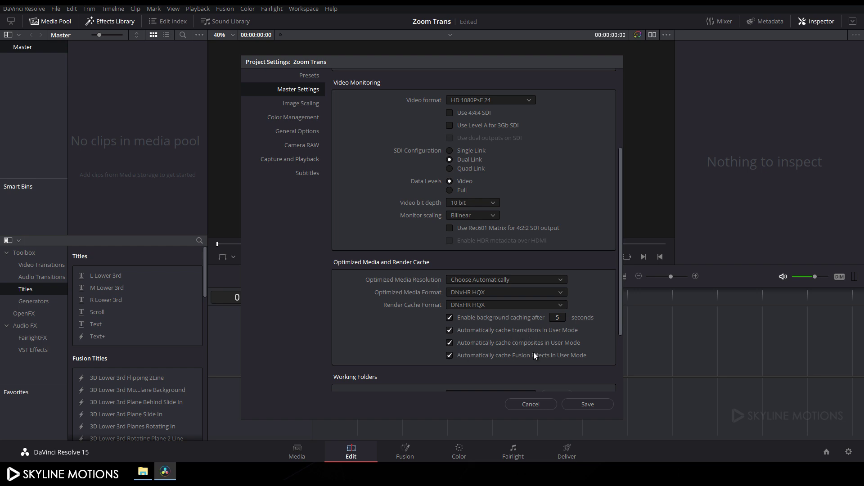
left_click(584, 406)
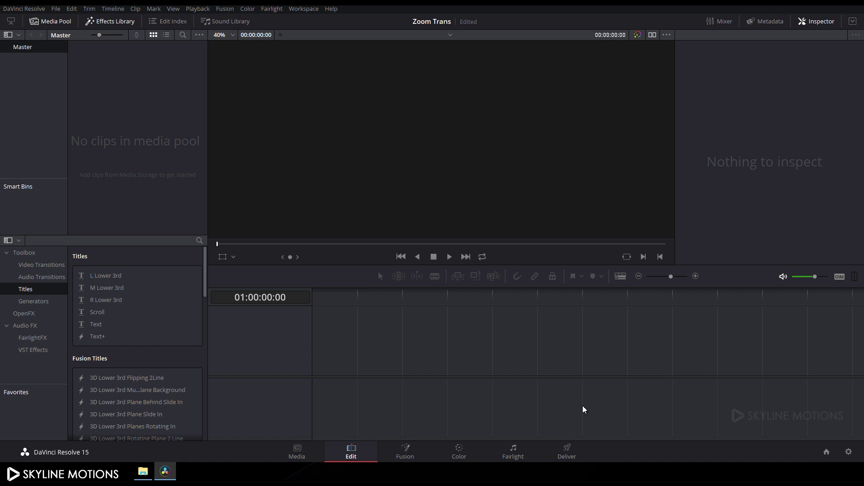
Step: Import the Mountains - 7418, Road - 11513 and Street - 5025 videos from the Zoom Trans folder into the media pool
left_click(142, 471)
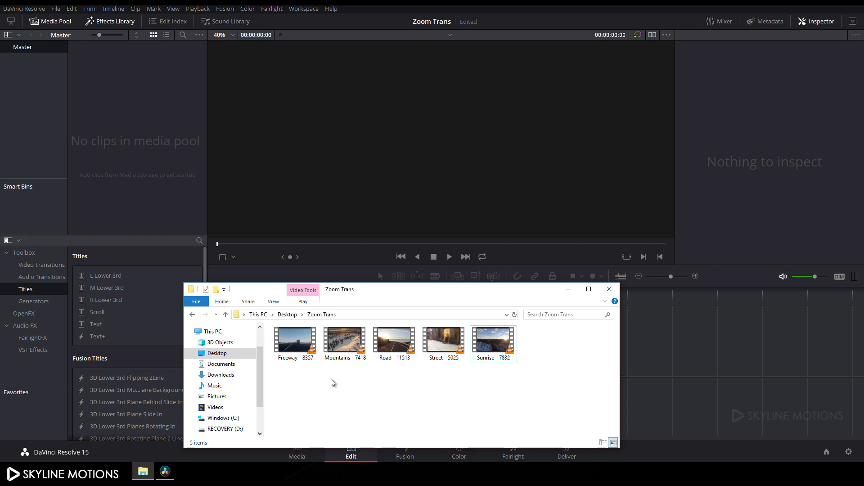
left_click(345, 342)
left_click(395, 343, "ctrl")
left_click(446, 347, "ctrl")
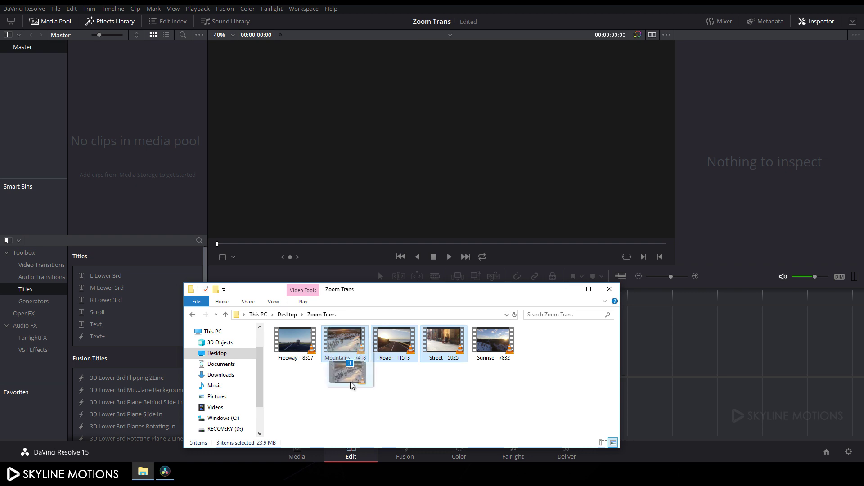
left_click_drag(350, 382, 115, 123)
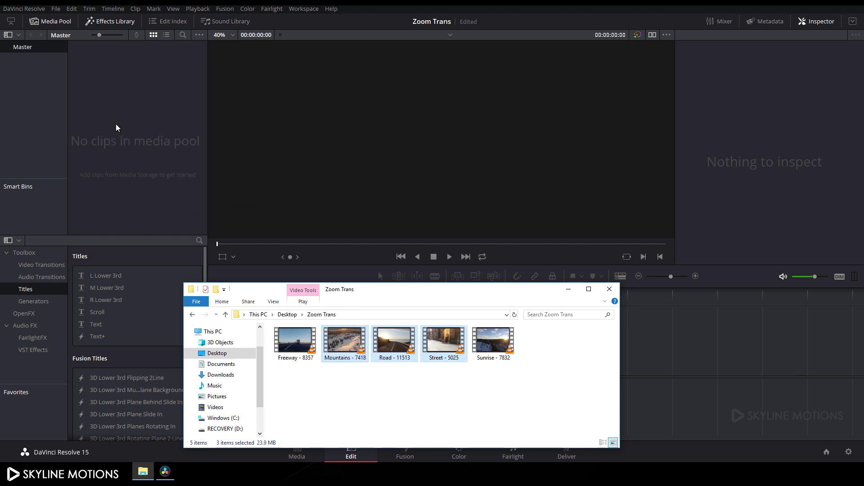
left_click(440, 272)
left_click(568, 290)
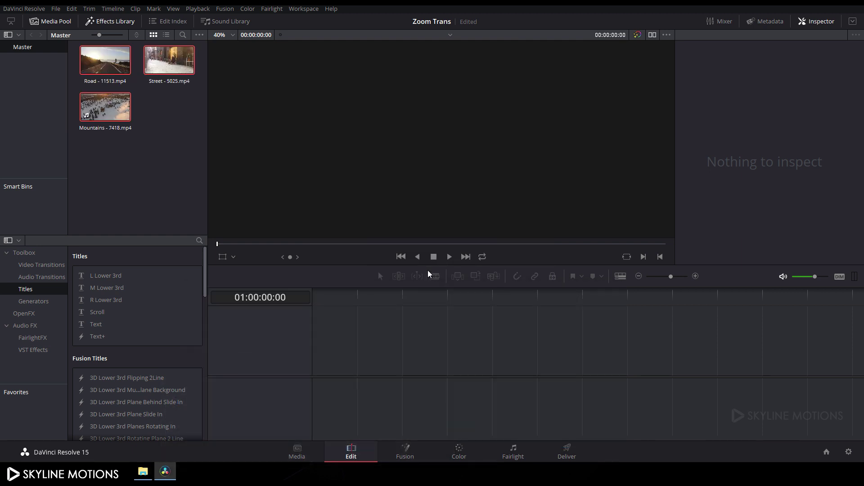
Step: Place Street - 5025.mp4 at the start of a new timeline
left_click_drag(115, 179, 174, 69)
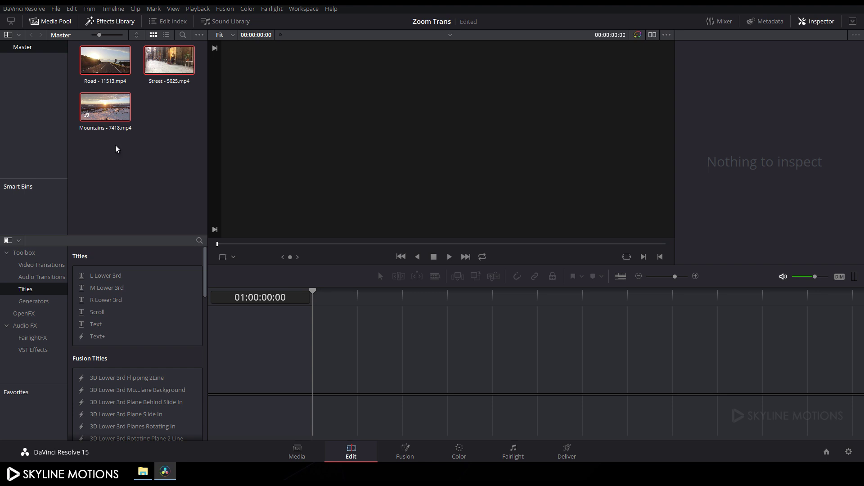
left_click(167, 61)
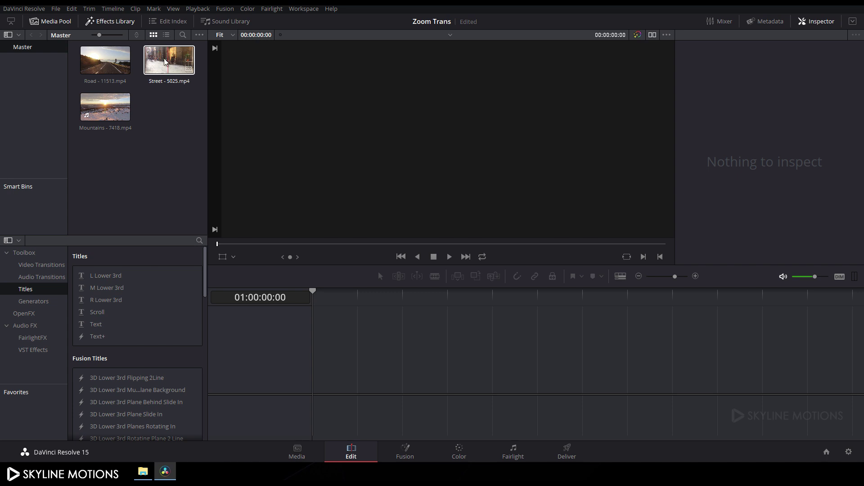
left_click_drag(173, 76, 307, 357)
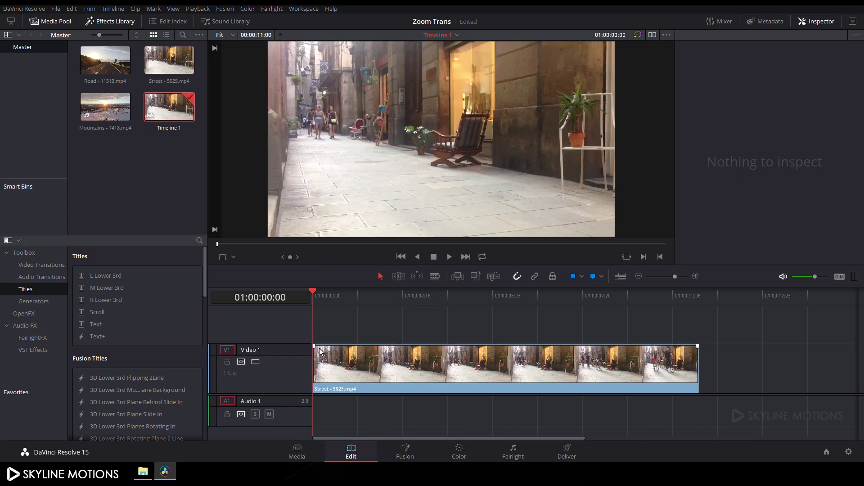
Step: Split the Street clip at 01:00:05:18 and ripple-delete the part before the cut
left_click_drag(316, 295, 511, 303)
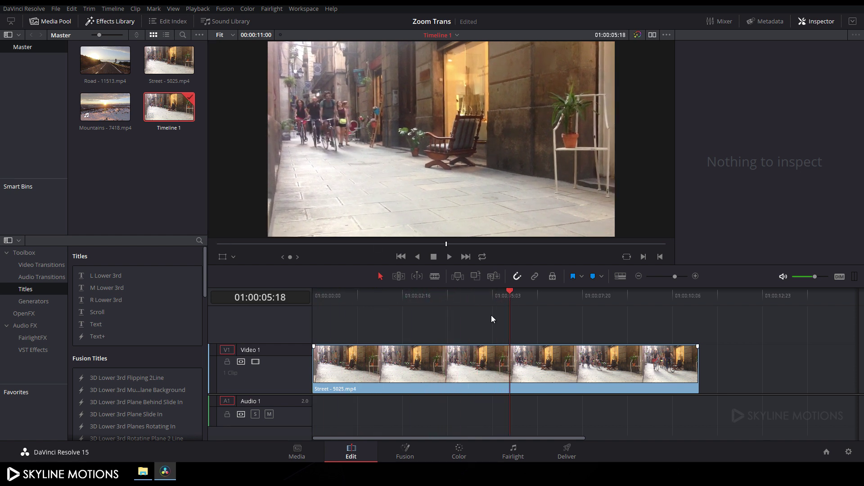
left_click(431, 280)
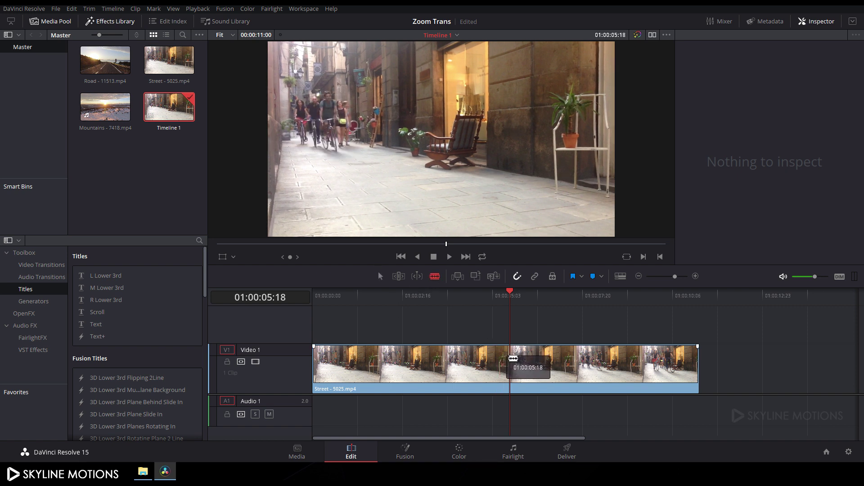
left_click(514, 360)
left_click(380, 275)
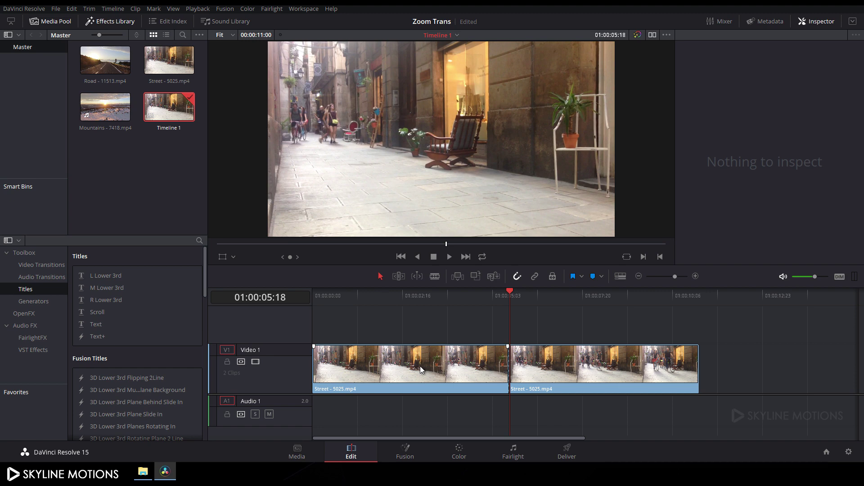
left_click(420, 369)
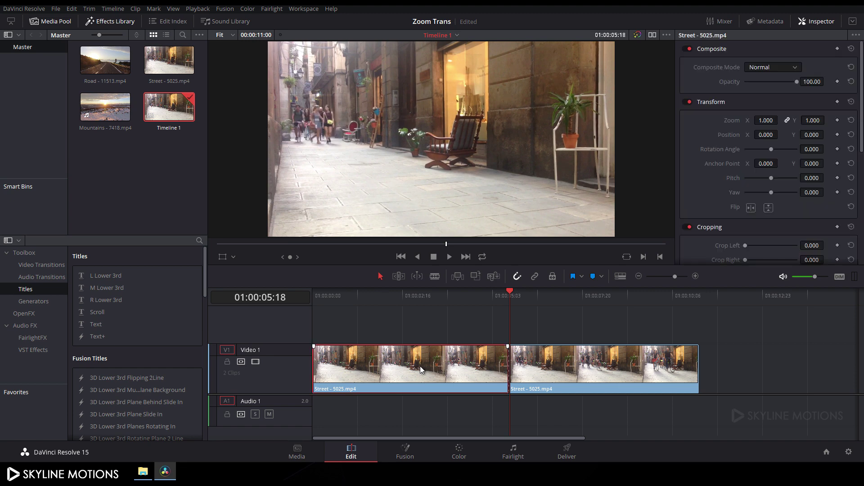
key("Delete")
Step: Split the remaining Street clip at 01:00:03:01 and delete the part after the cut
left_click_drag(342, 296, 420, 296)
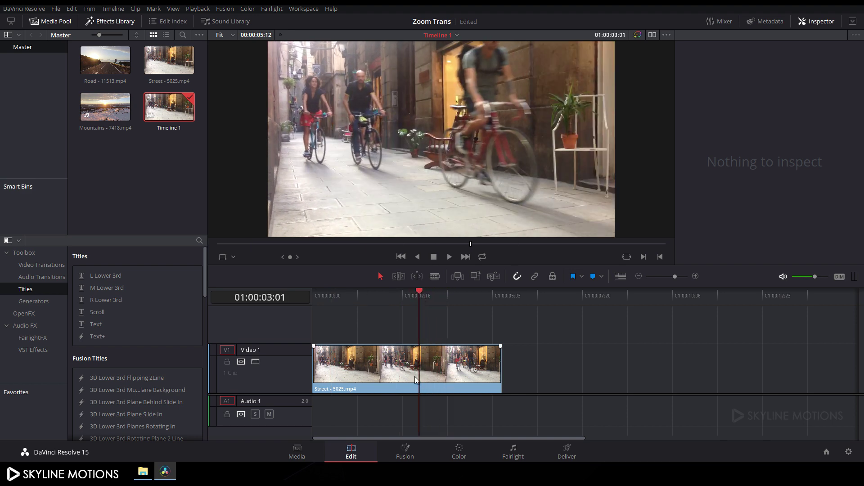
left_click(435, 276)
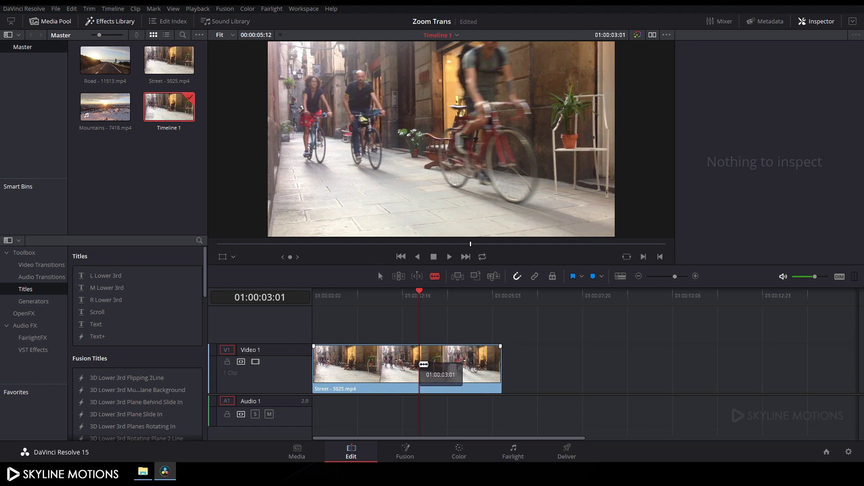
left_click(423, 364)
left_click(488, 388)
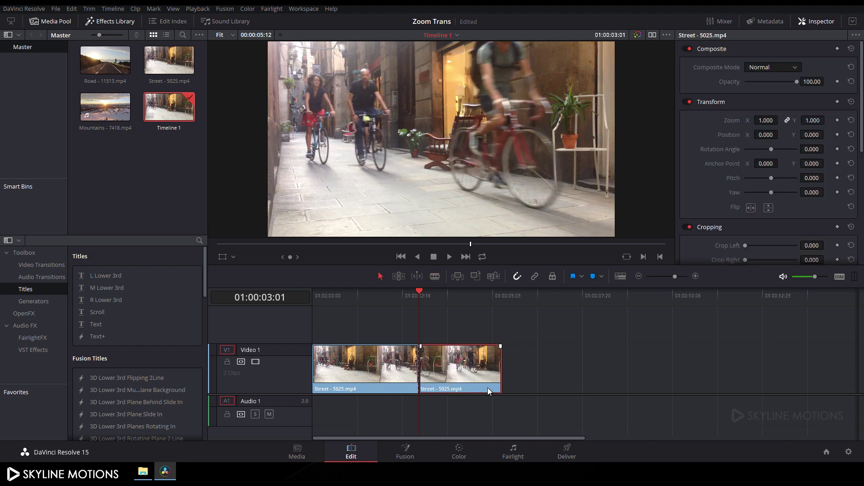
key("Delete")
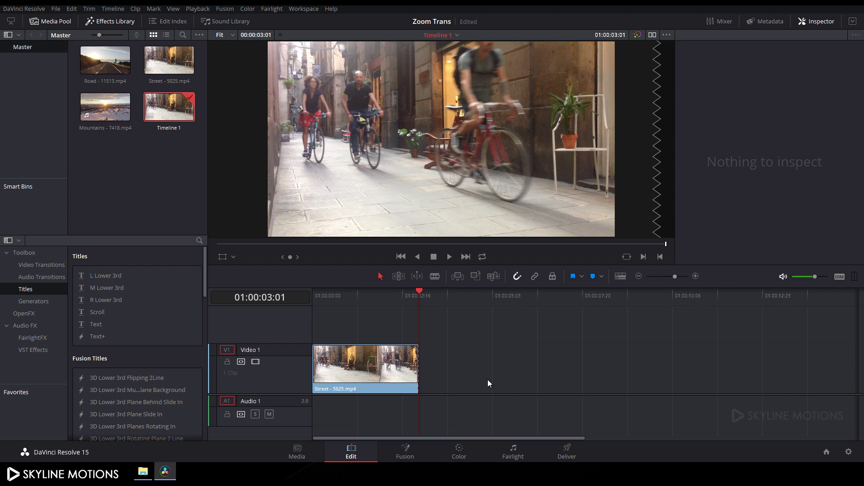
Step: Add Road - 11513.mp4 directly after the Street clip and cut off everything past 01:00:06:01
left_click(105, 60)
left_click_drag(105, 61, 425, 370)
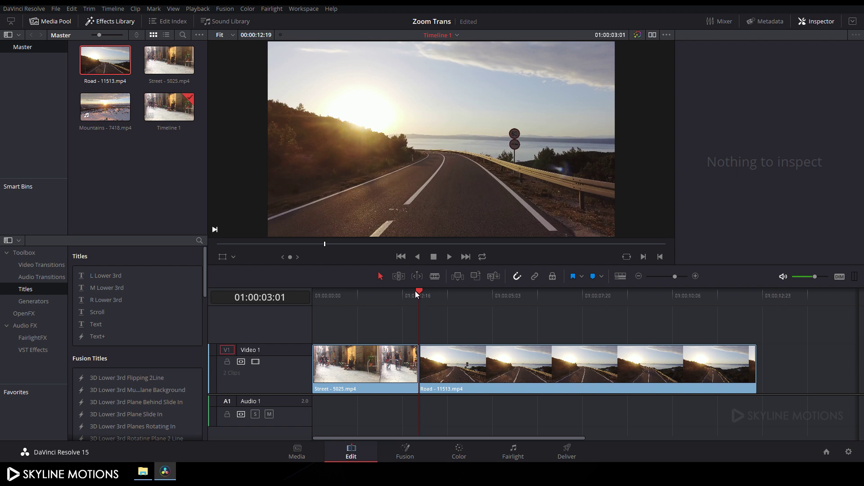
left_click_drag(421, 293, 525, 302)
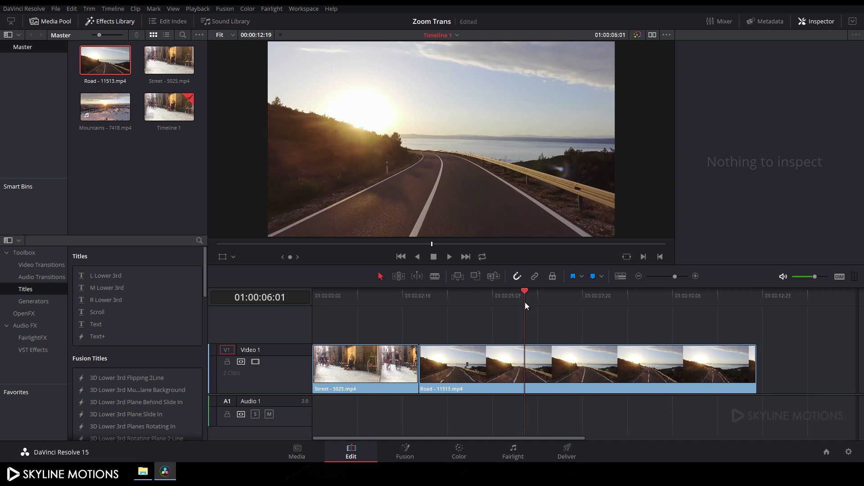
left_click(525, 360)
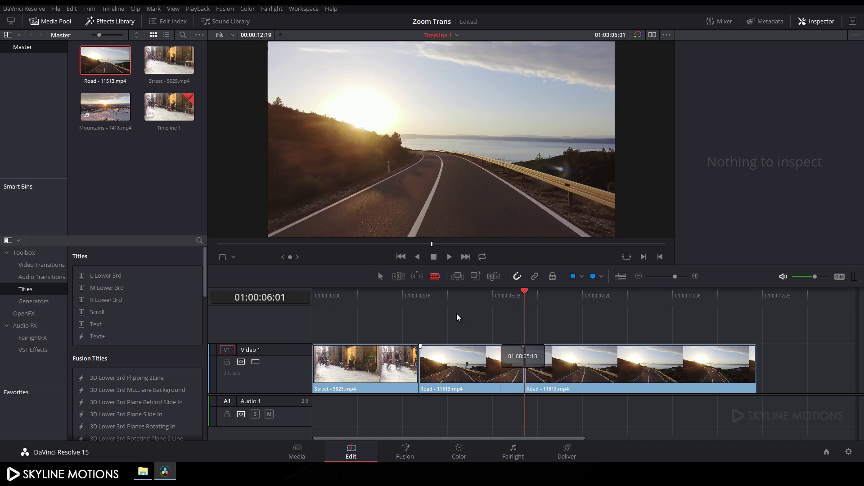
left_click(380, 276)
left_click(620, 374)
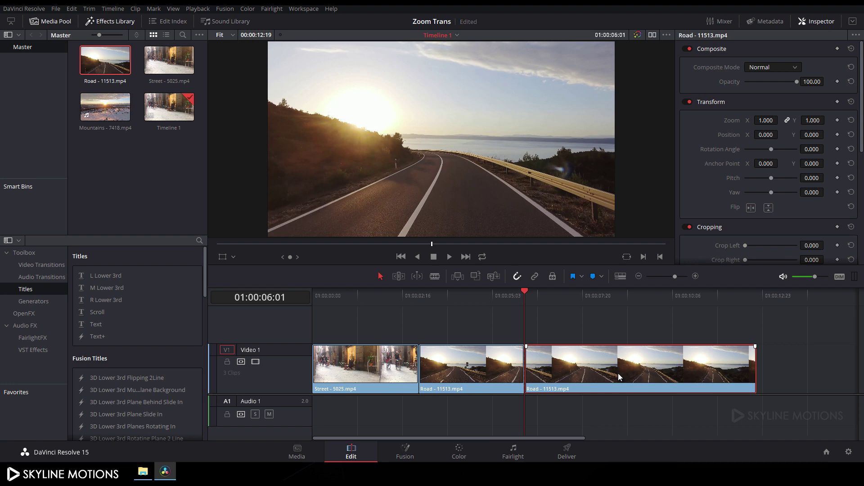
key("Delete")
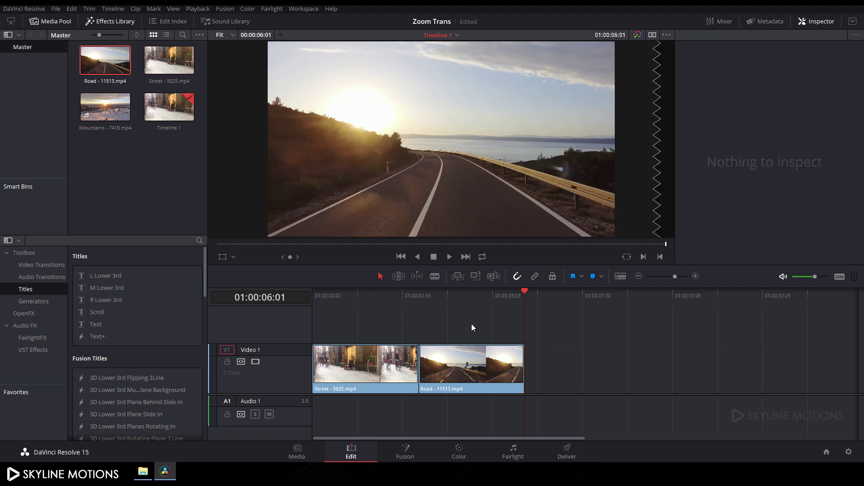
Step: Split the Road clip 20 frames after its start, at 01:00:03:21
left_click_drag(497, 297, 419, 310)
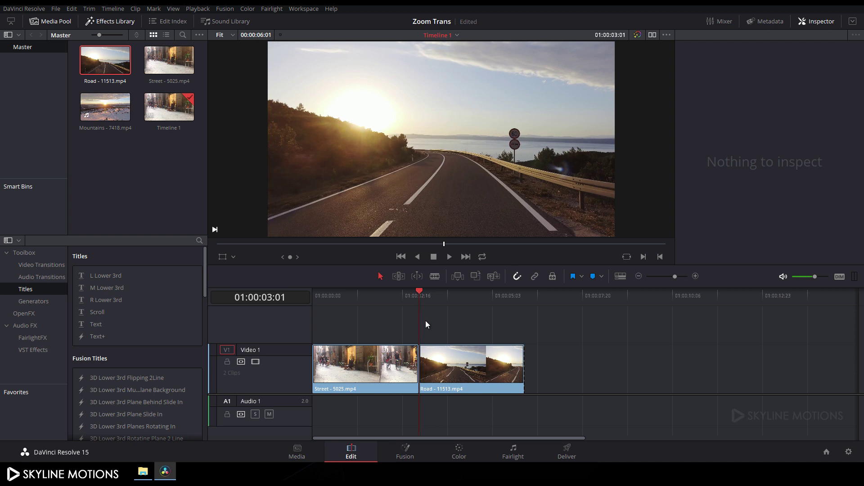
left_click_drag(419, 293, 443, 295)
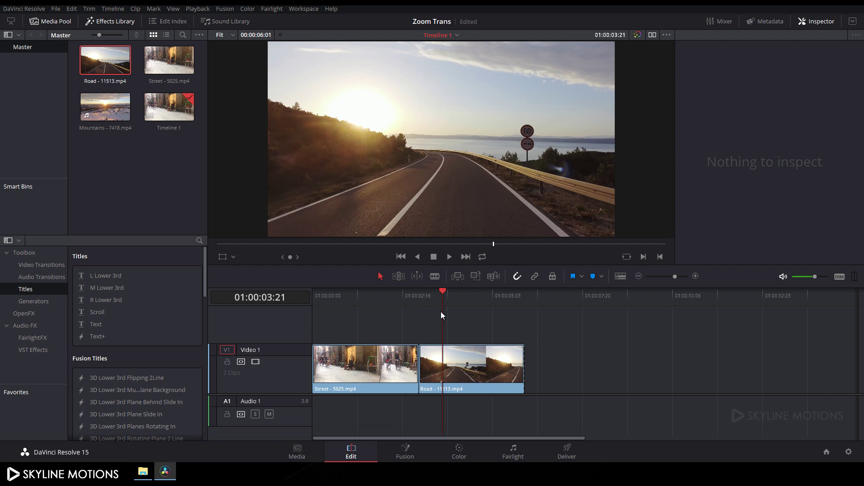
left_click(436, 278)
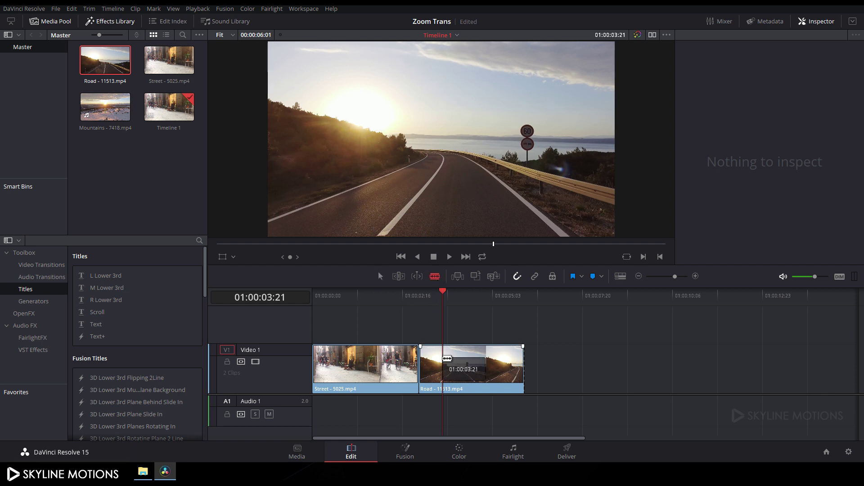
left_click(443, 362)
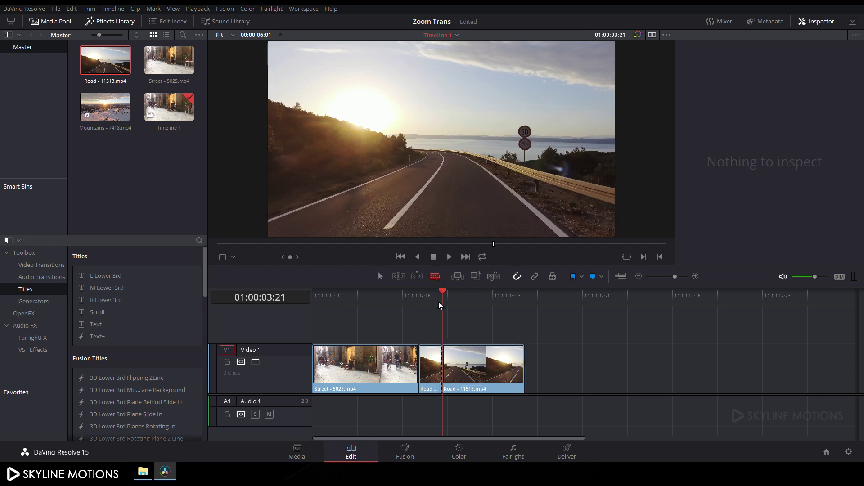
Step: Split the Street clip 20 frames before its end, at 01:00:02:11, and return to the selection tool
left_click_drag(441, 294, 420, 295)
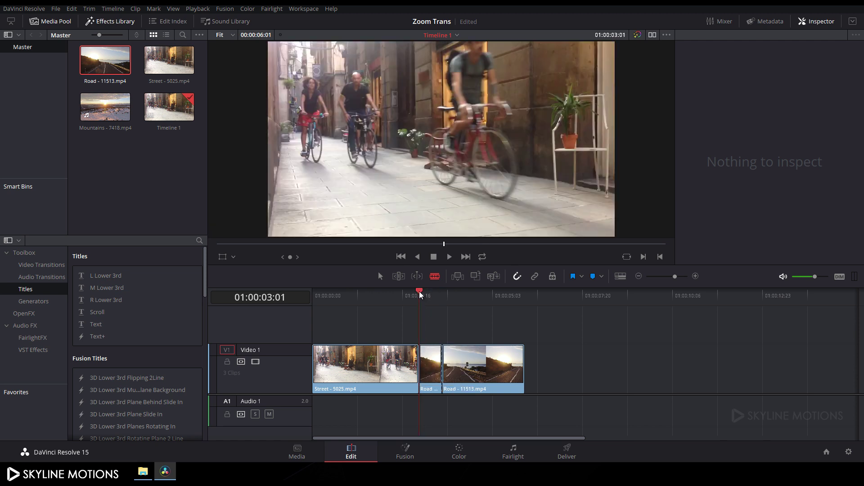
left_click_drag(418, 294, 397, 294)
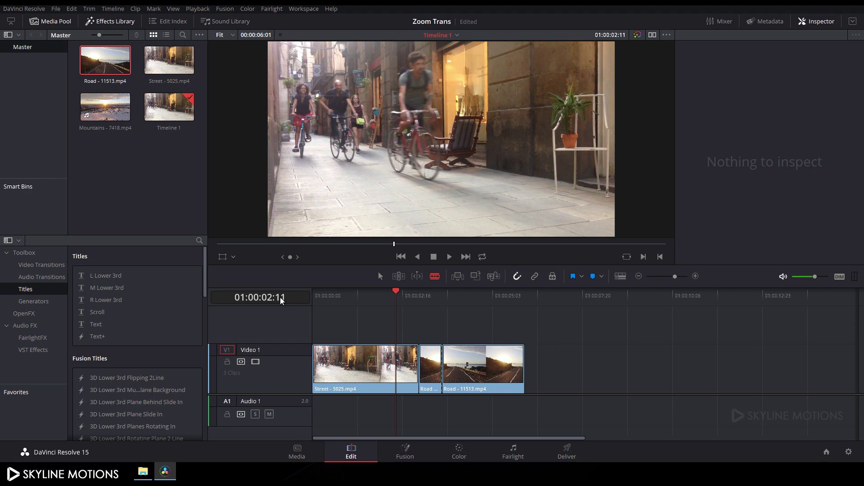
left_click(399, 360)
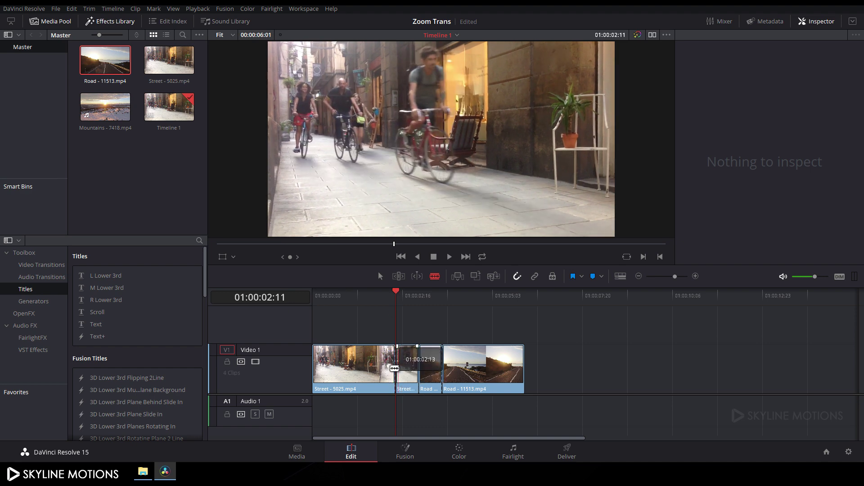
key("a")
Step: Move the short Road segment to a video track above and extend the short Street segment to the start of the remaining Road clip
left_click(421, 378)
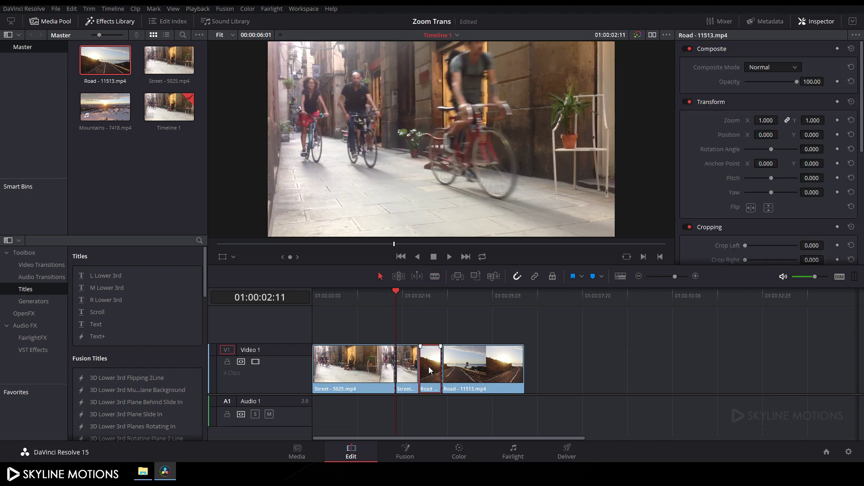
left_click_drag(430, 379, 425, 339)
left_click(409, 372)
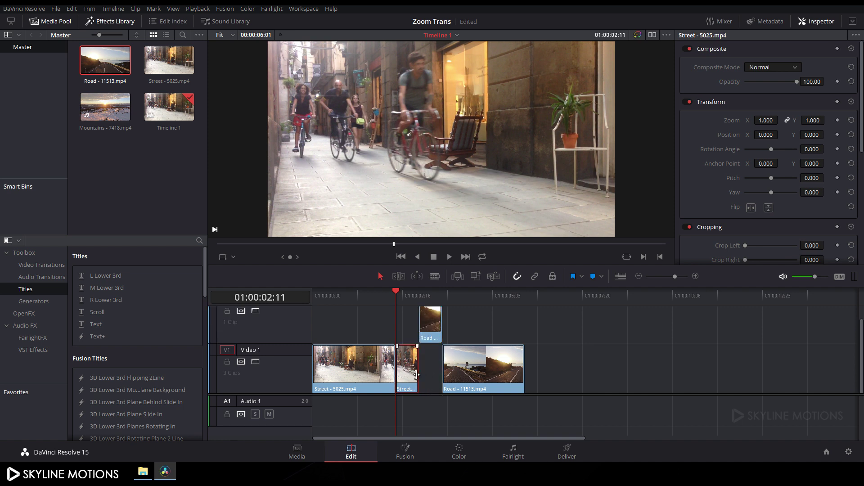
left_click(417, 374)
left_click_drag(418, 374, 441, 375)
Step: Combine the short Street segment and the short Road segment above it into a new Fusion clip
left_click_drag(417, 407, 434, 335)
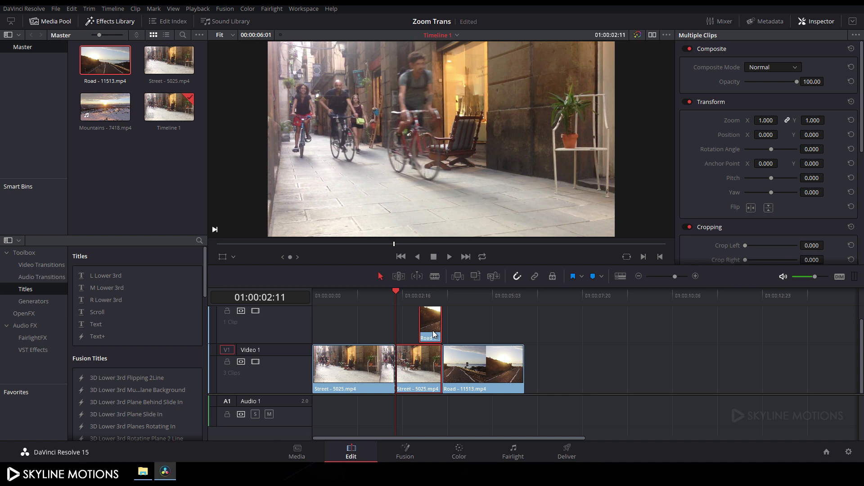
right_click(434, 334)
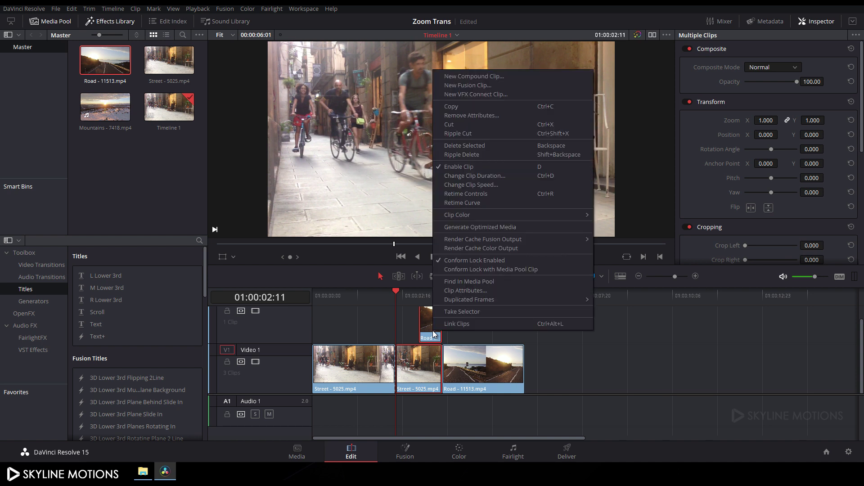
left_click(470, 85)
Step: Go to 01:00:03:00 and open the new Fusion clip on the Fusion page
left_click(418, 293)
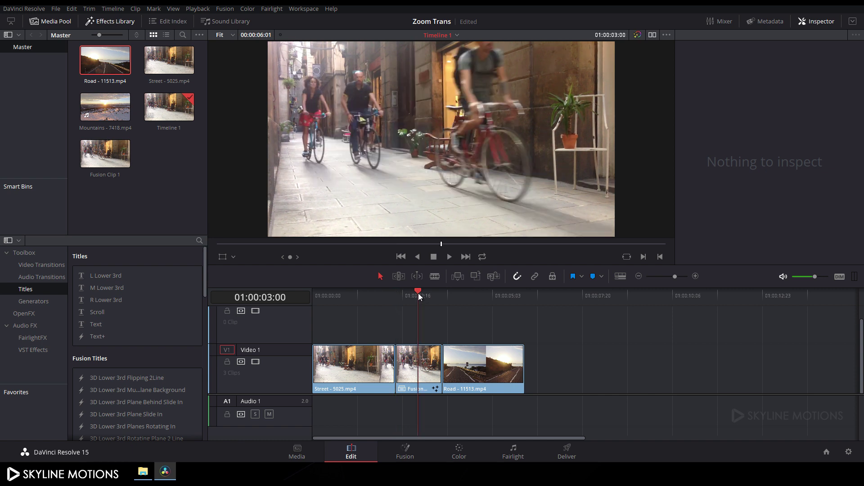
left_click(412, 392)
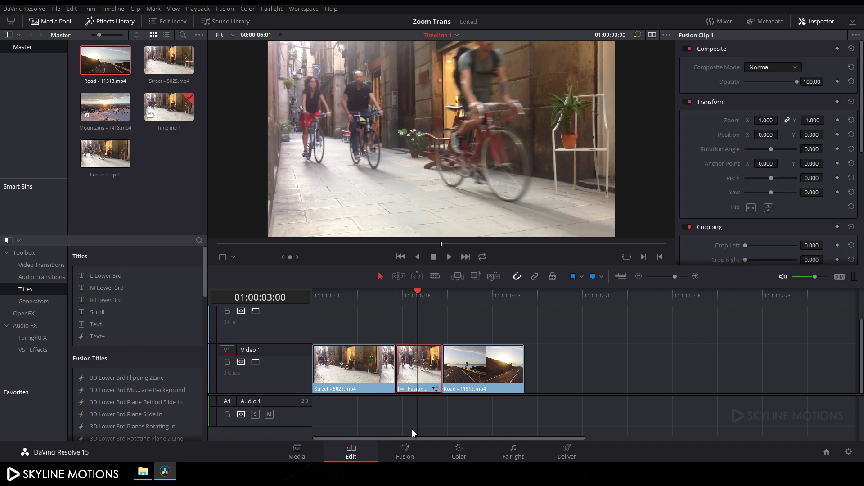
left_click(406, 455)
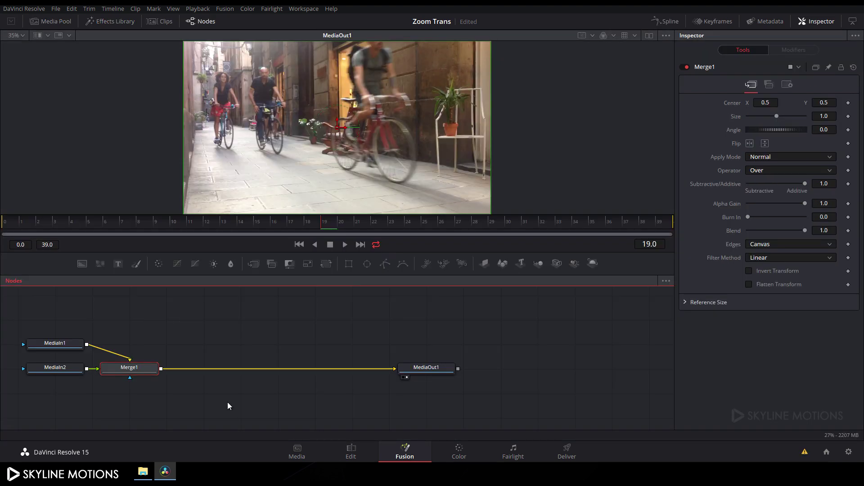
Step: Change the Arrange Tools setting of the node graph
right_click(253, 335)
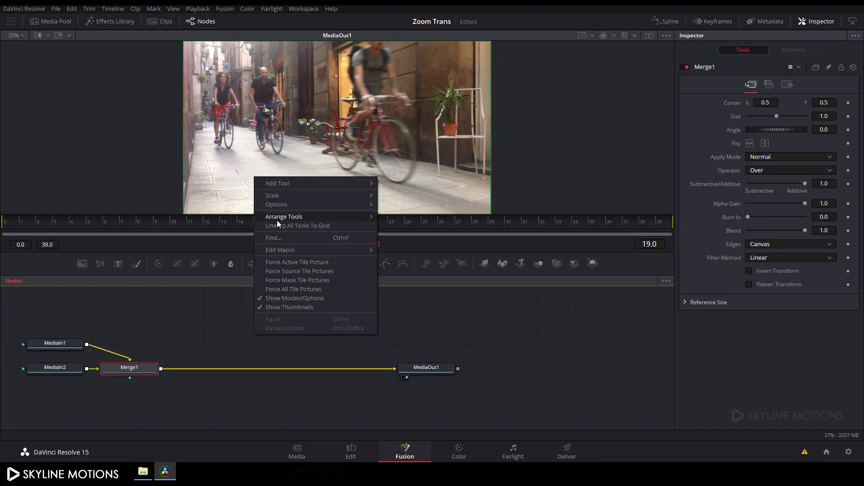
mouse_move(271, 219)
left_click(391, 219)
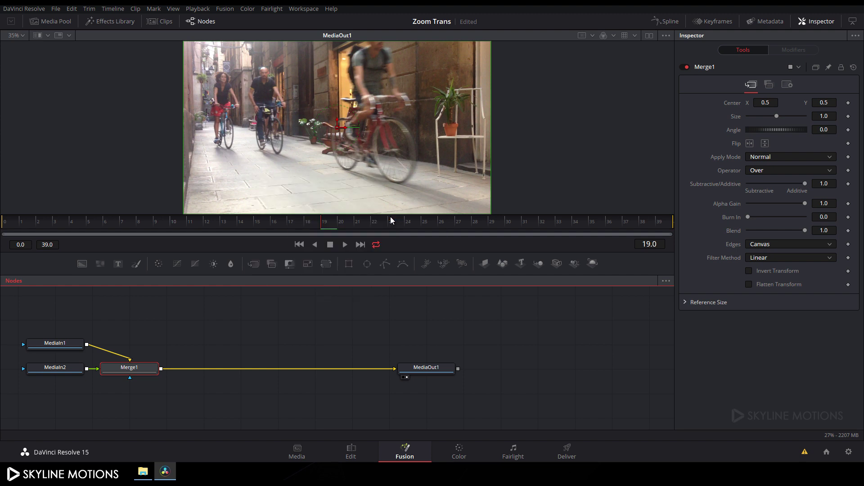
Step: Add a Transform node between Merge1 and MediaOut1
left_click(240, 340)
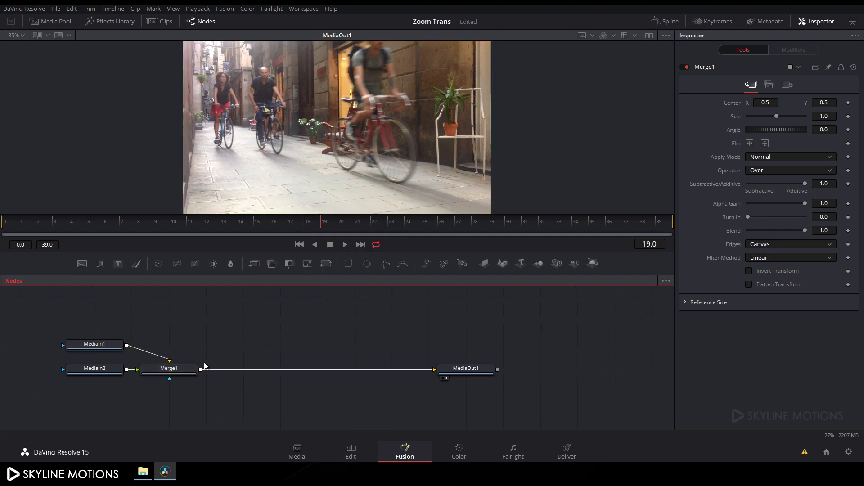
left_click(193, 368)
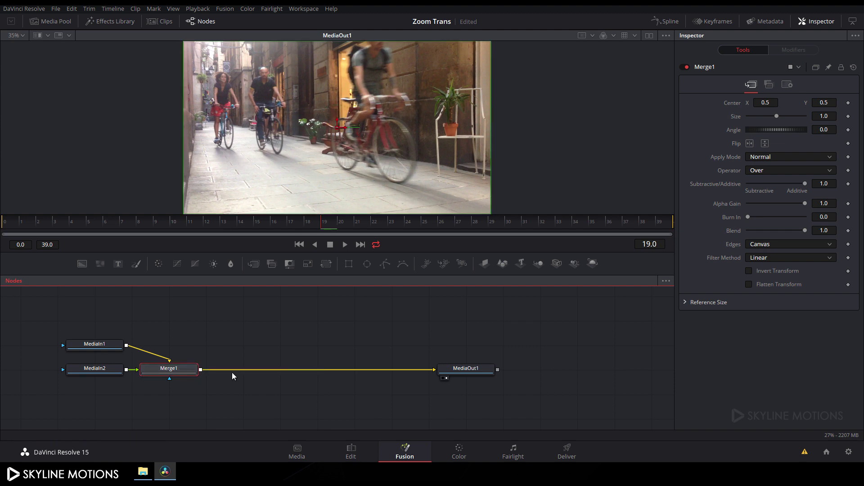
left_click(325, 264)
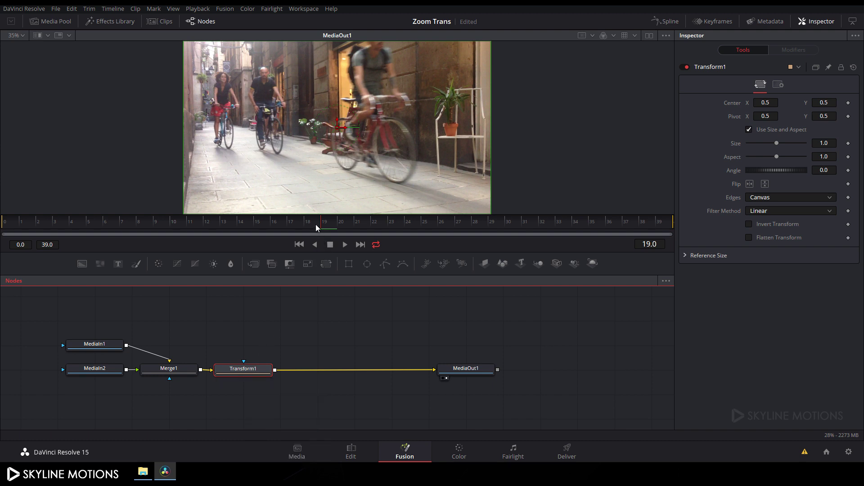
Step: At frame 19, set the Transform node's Size to 0.5 and its Edges to Mirror
mouse_move(316, 224)
left_mouse_down()
mouse_move(261, 222)
mouse_move(342, 228)
mouse_move(328, 231)
left_mouse_up()
mouse_move(337, 225)
left_mouse_down()
mouse_move(317, 225)
mouse_move(343, 225)
mouse_move(326, 224)
left_mouse_up()
left_click(831, 144)
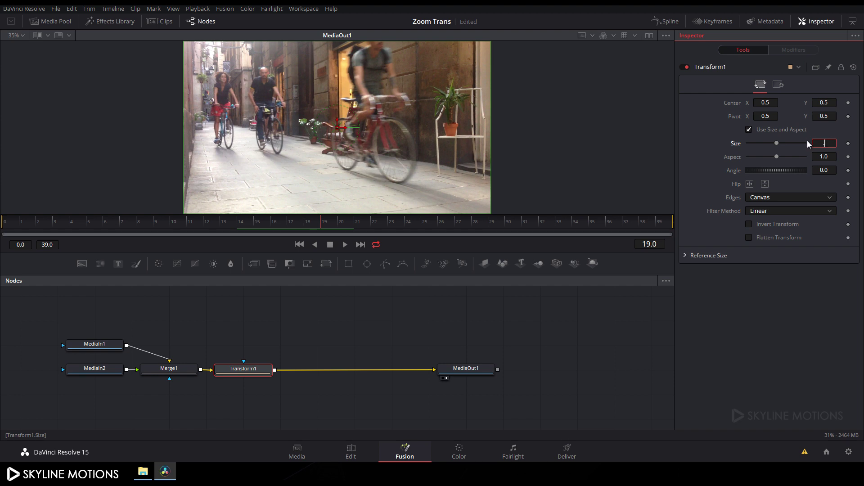
type(".5")
key("Tab")
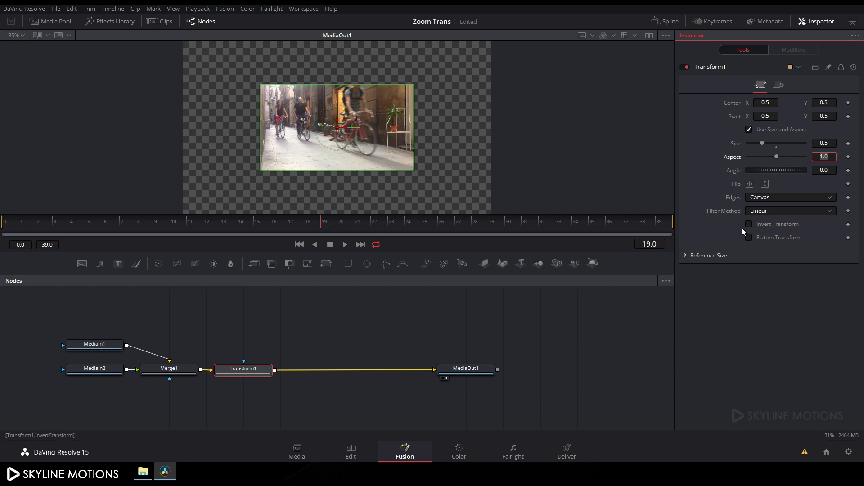
left_click(762, 200)
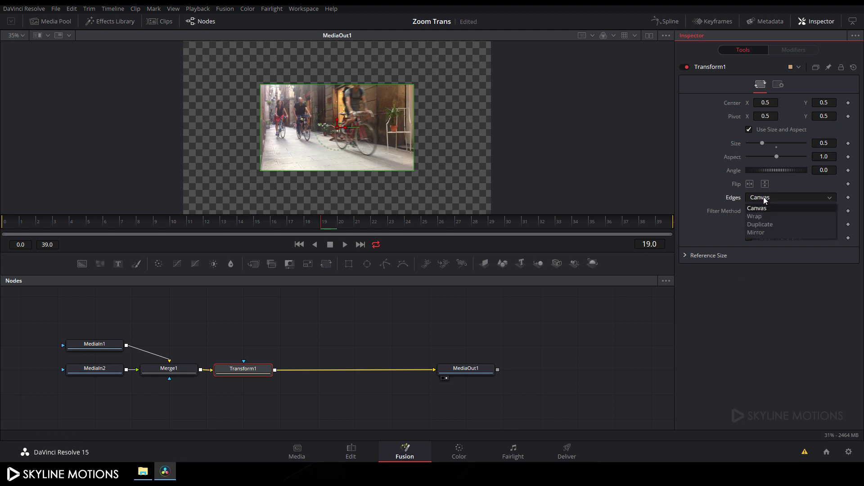
left_click(758, 234)
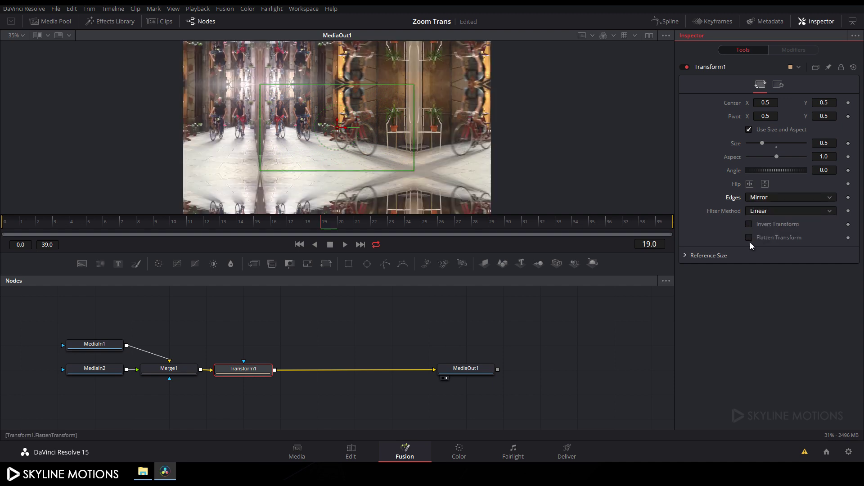
Step: Animate the Transform node's Size with a keyframe at frame 19 and set it to 1.5 at frame 20
right_click(737, 144)
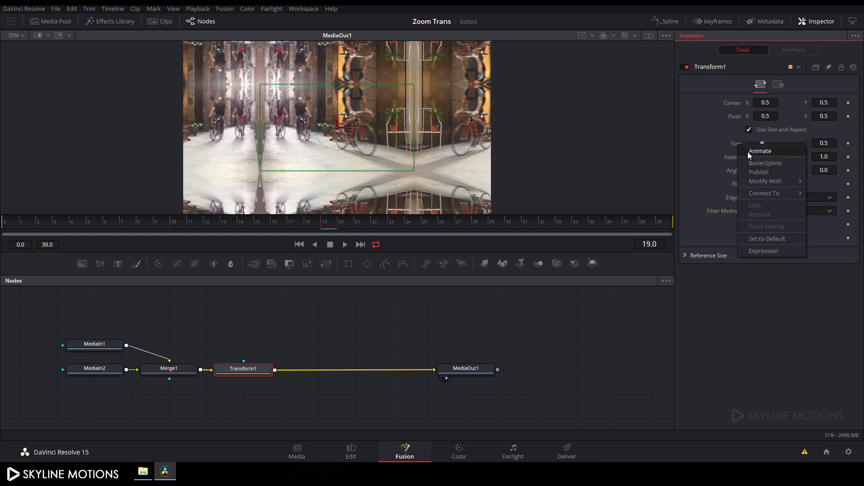
left_click(749, 152)
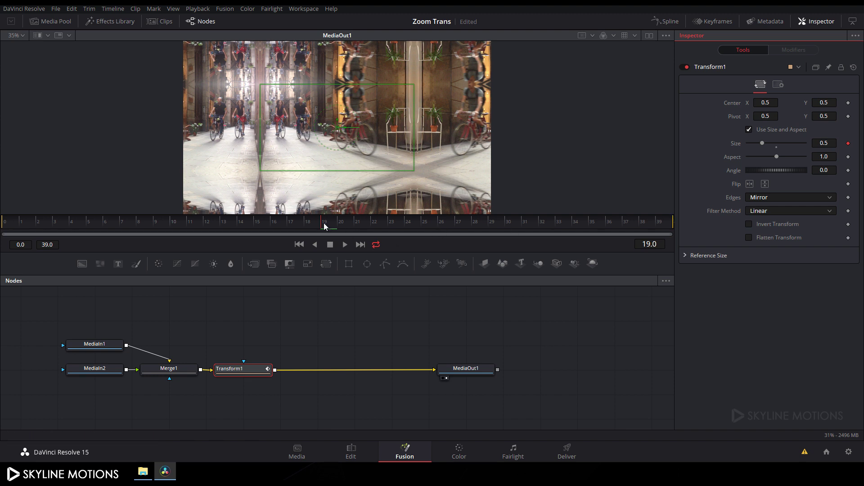
left_click(338, 225)
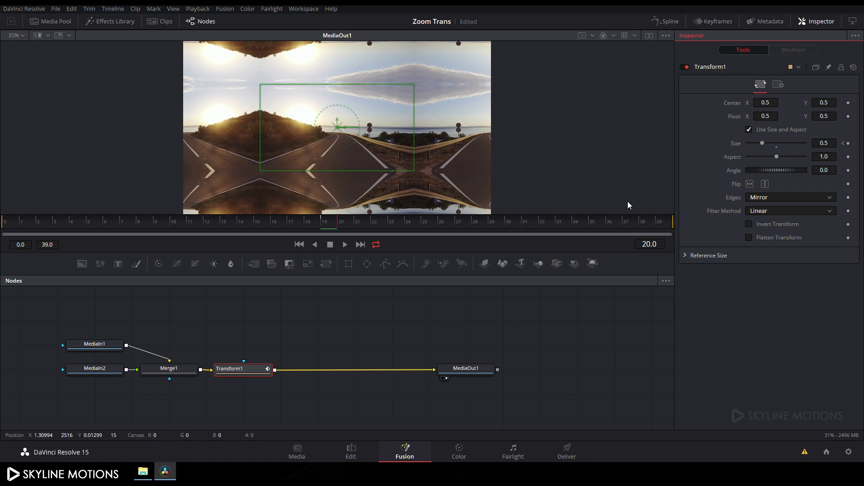
left_click(822, 142)
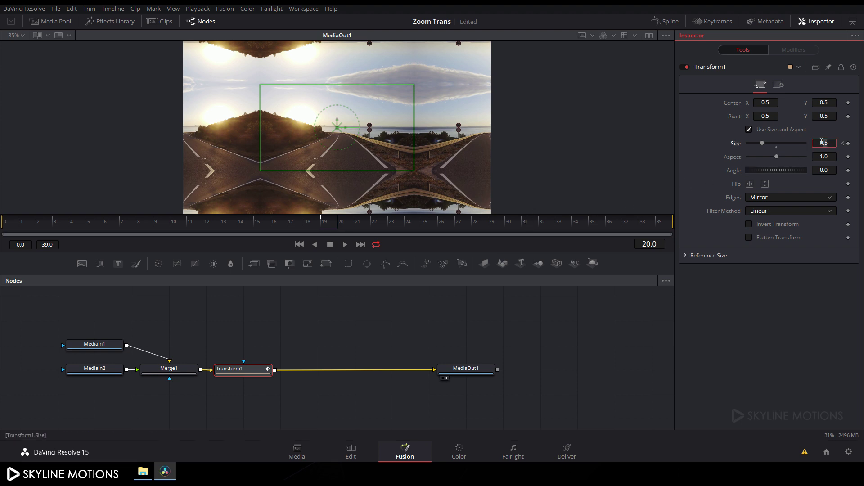
type("1.5")
key("Tab")
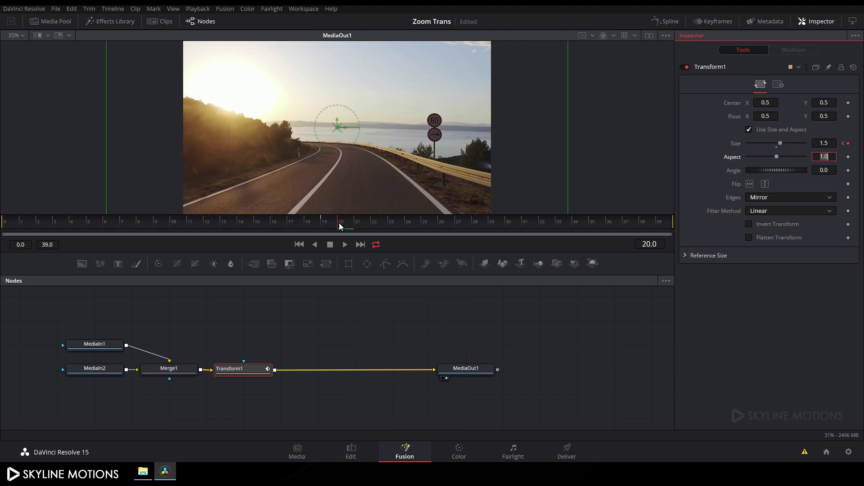
Step: Keyframe the Transform node's Size at 1.0 on frames 34 and 4, and scrub through the animation
left_click_drag(336, 225, 557, 225)
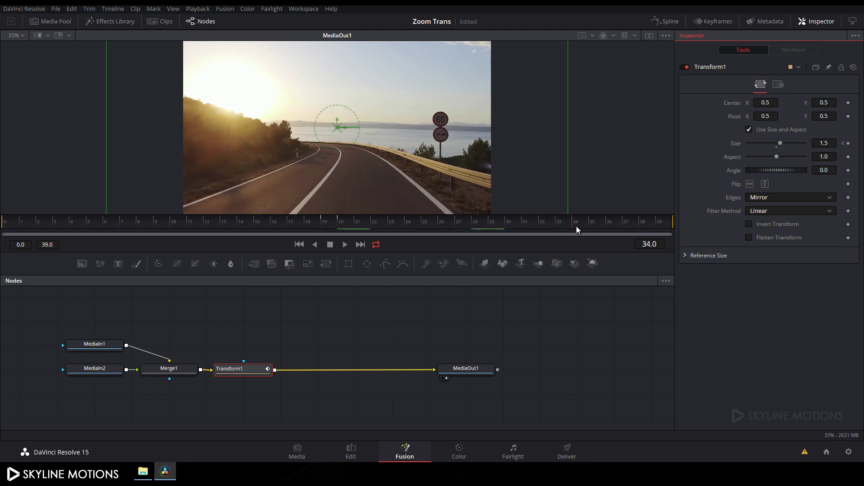
left_click(776, 149)
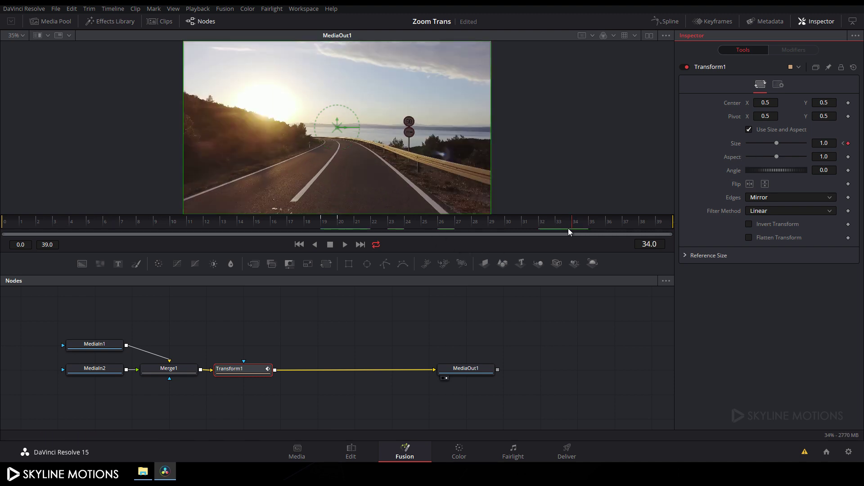
left_click_drag(571, 224, 74, 229)
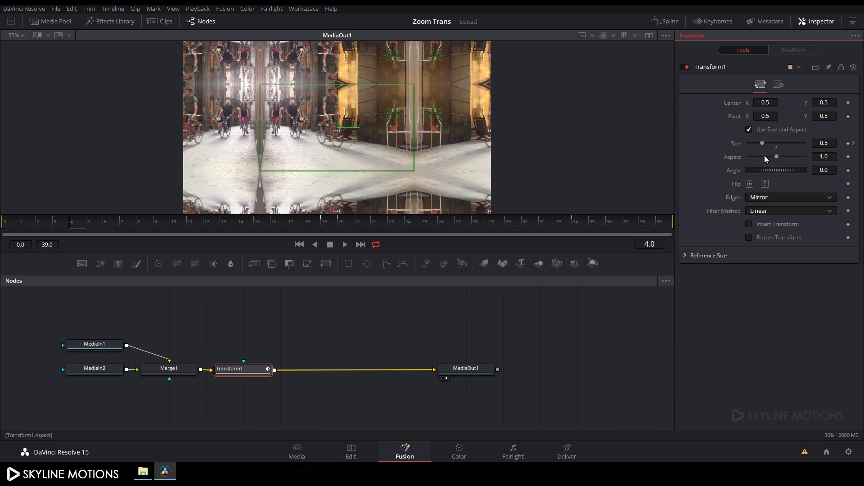
left_click(776, 144)
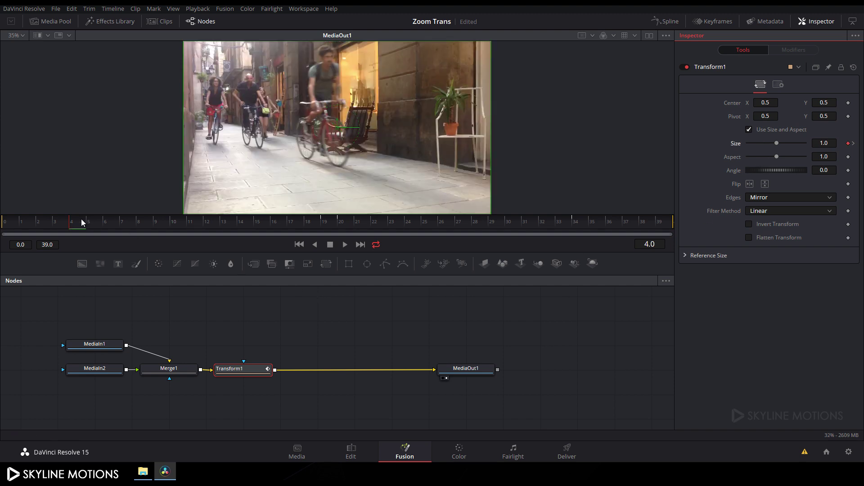
left_click_drag(69, 226, 560, 222)
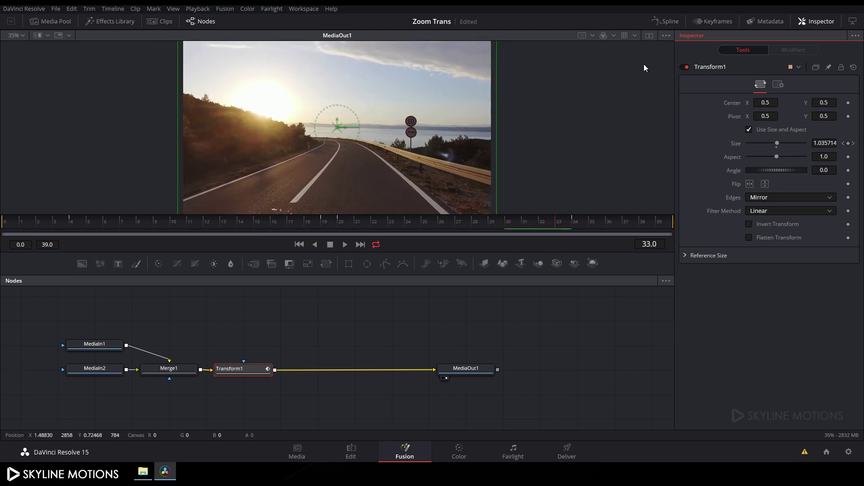
Step: Show the Transform node's Size curve in the Spline editor, fit it to view, and smooth all its keyframes
left_click(668, 23)
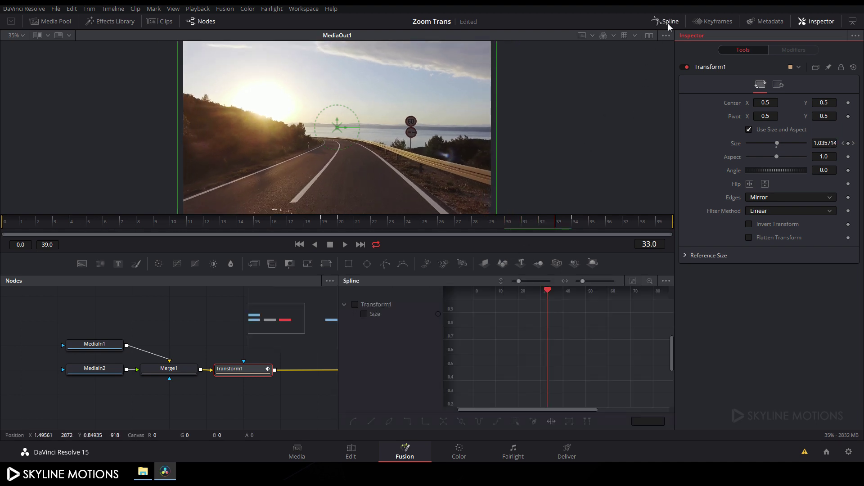
left_click(365, 315)
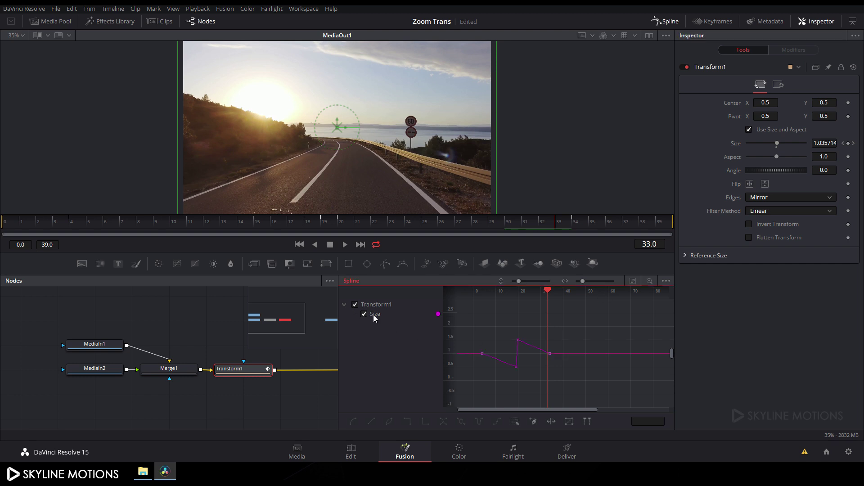
left_click(634, 282)
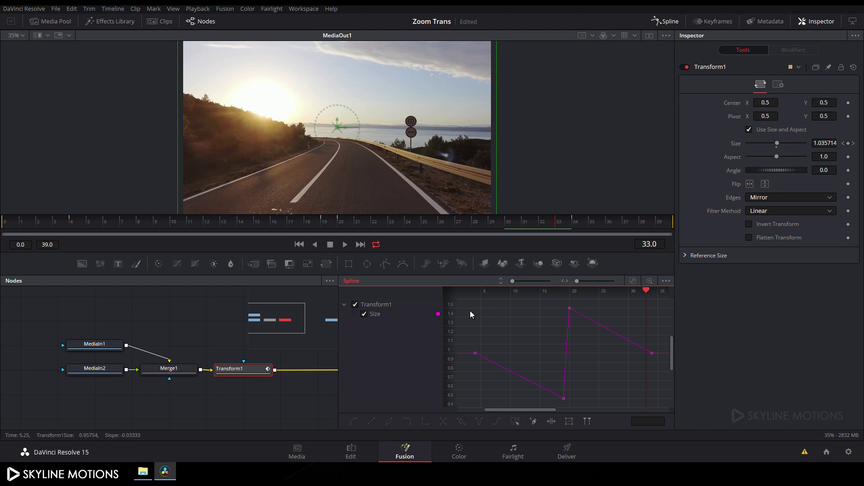
left_click_drag(662, 301, 469, 406)
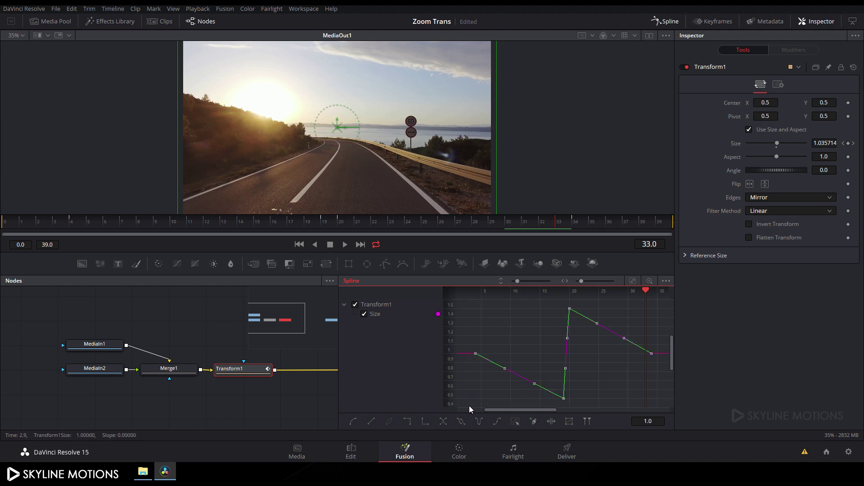
left_click(354, 421)
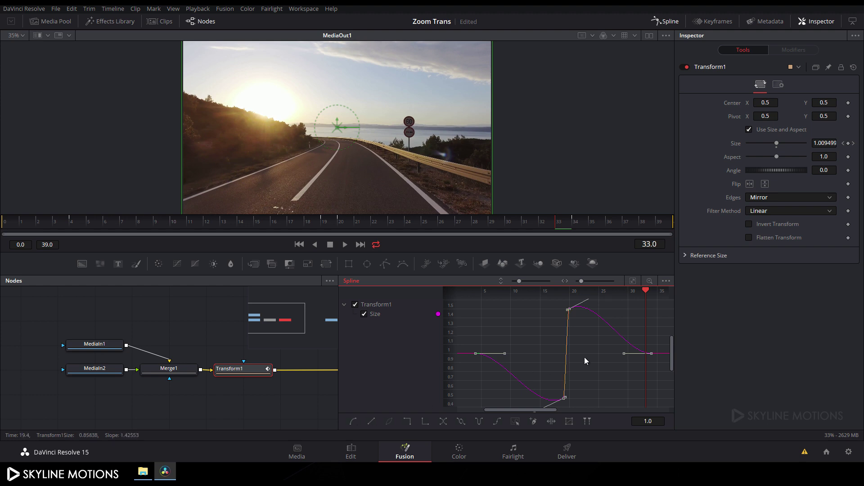
Step: Make the curve handles at the frame 19 and 20 keyframes vertical for a sharp zoom, and close the Spline editor
scroll(588, 356, "down", 1)
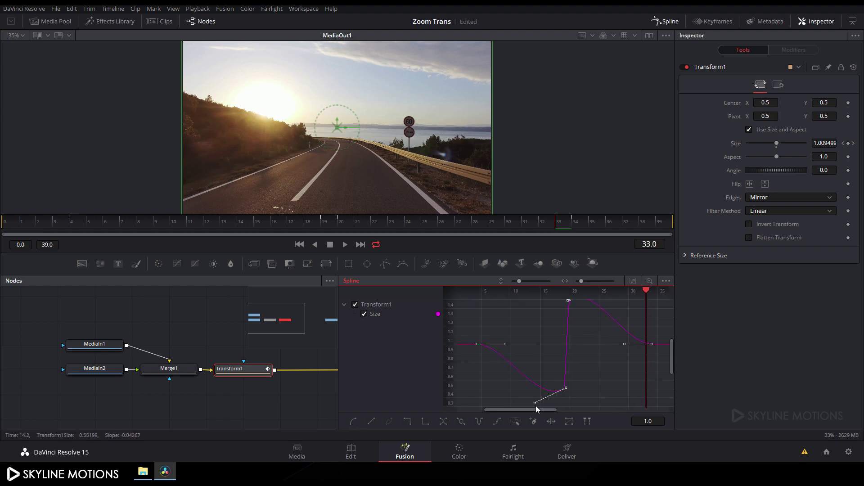
left_click_drag(532, 404, 567, 351)
left_click_drag(571, 314, 566, 363)
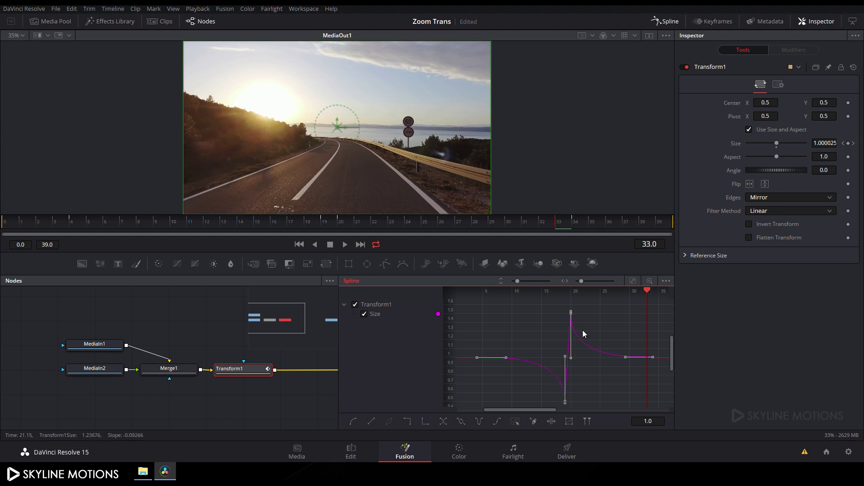
left_click(661, 22)
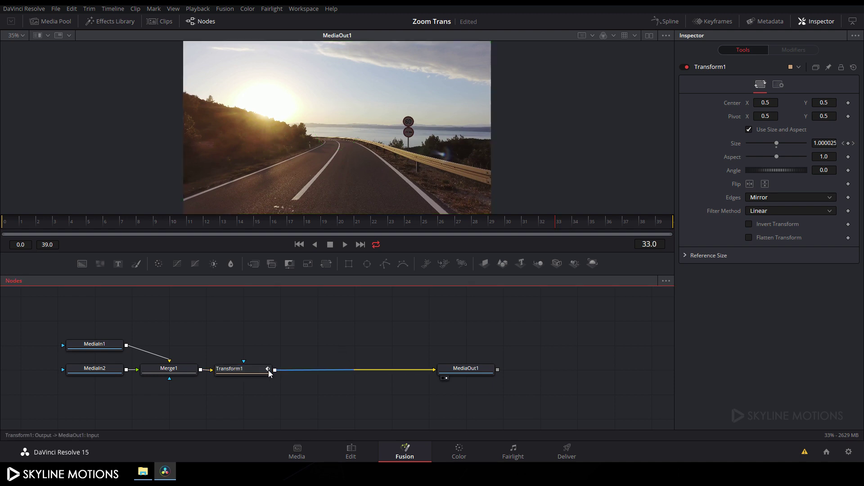
Step: Add a Zoom Blur node between the Transform1 and MediaOut1 nodes
mouse_move(260, 378)
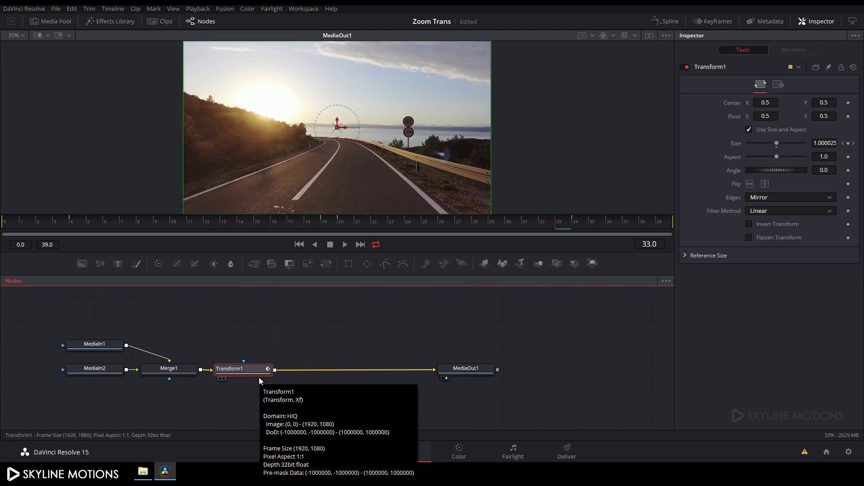
key("shift+space")
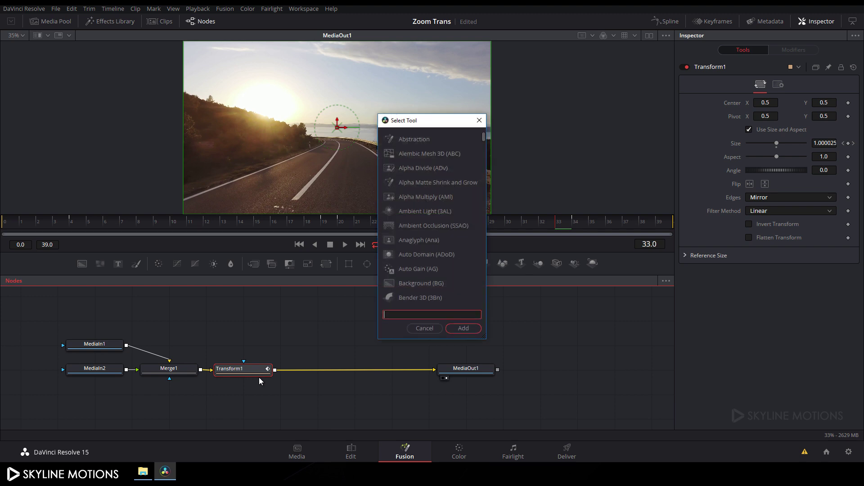
type("b")
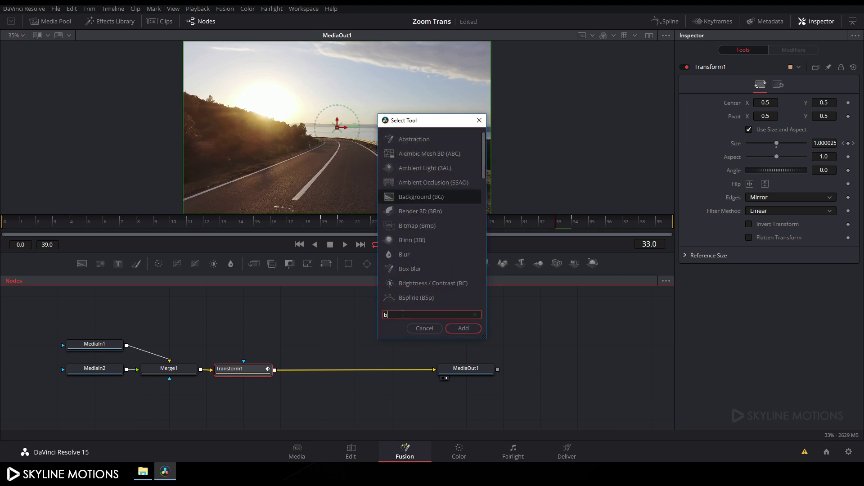
type("lur")
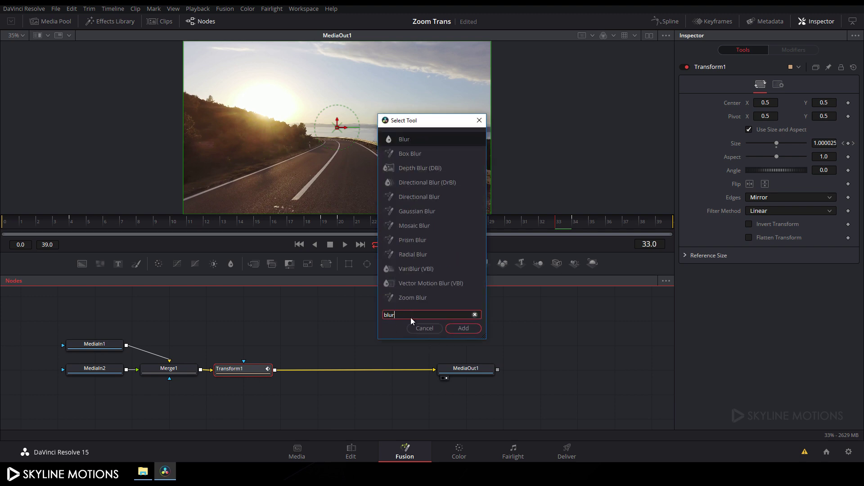
left_click(416, 299)
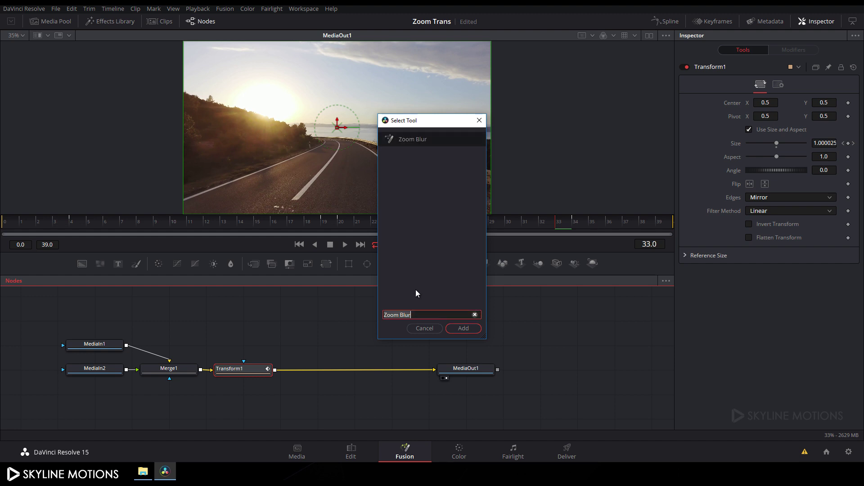
left_click(465, 328)
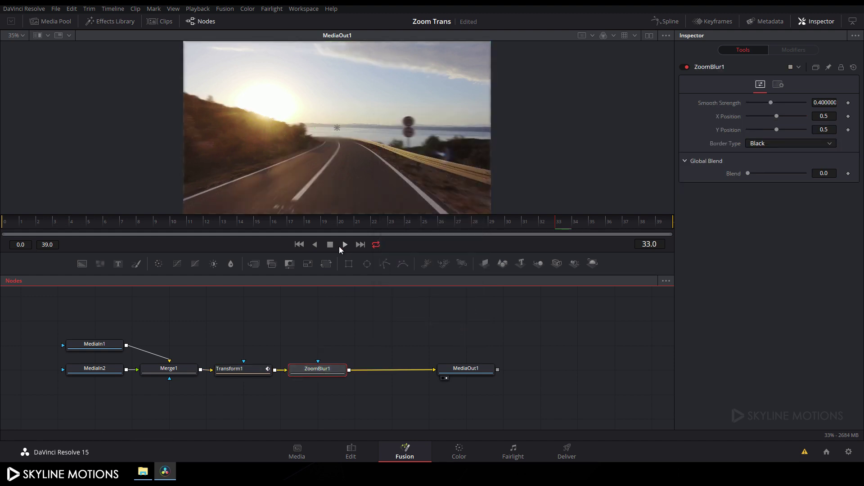
Step: Set the Zoom Blur's Smooth Strength to 0.5 at frame 19 and animate it with a keyframe there
left_click(333, 225)
mouse_move(332, 225)
left_mouse_down()
mouse_move(341, 226)
mouse_move(333, 224)
left_mouse_up()
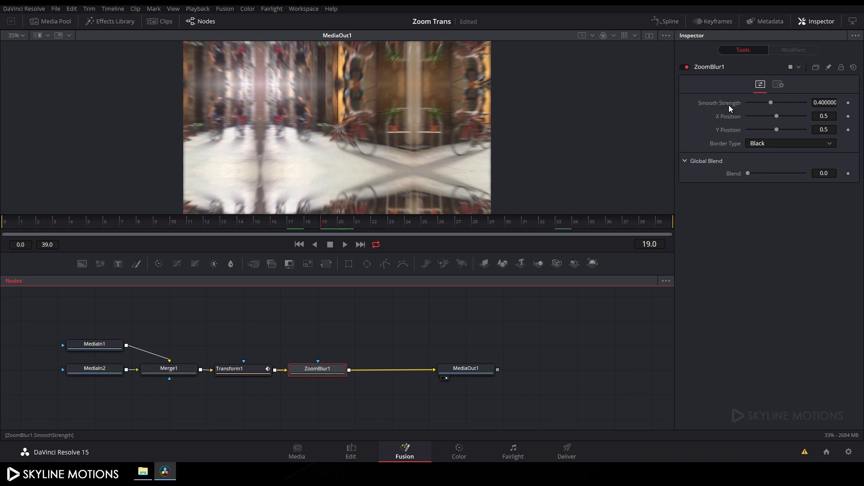
left_click(826, 102)
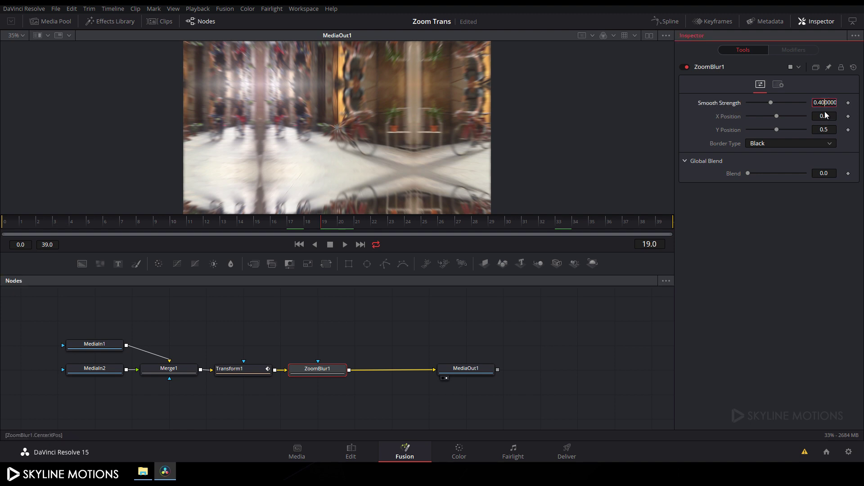
key("ctrl+a")
key("BackSpace")
type(".5")
left_click(827, 116)
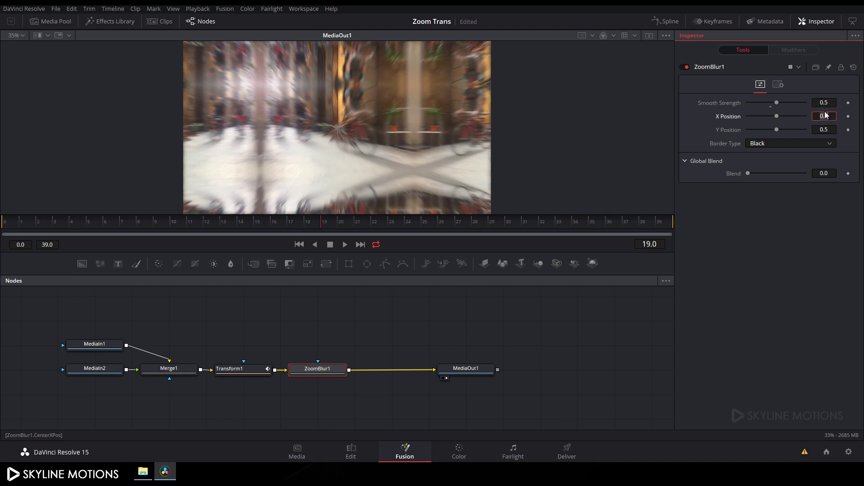
right_click(701, 101)
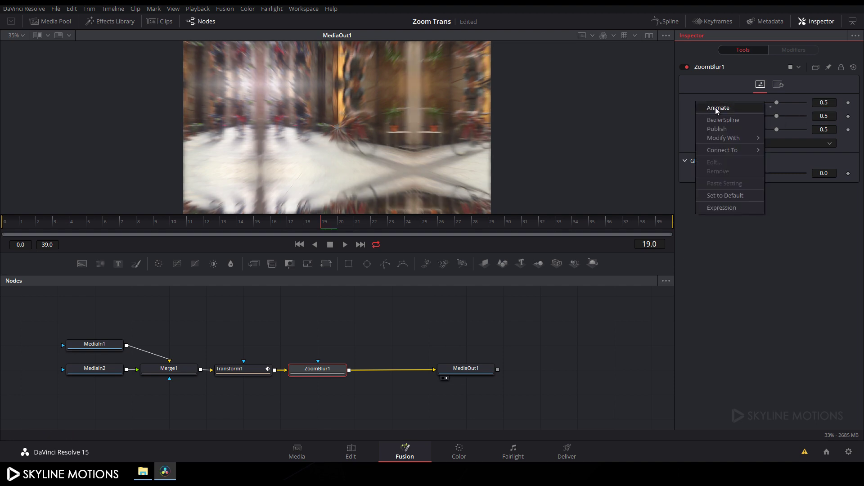
left_click(717, 109)
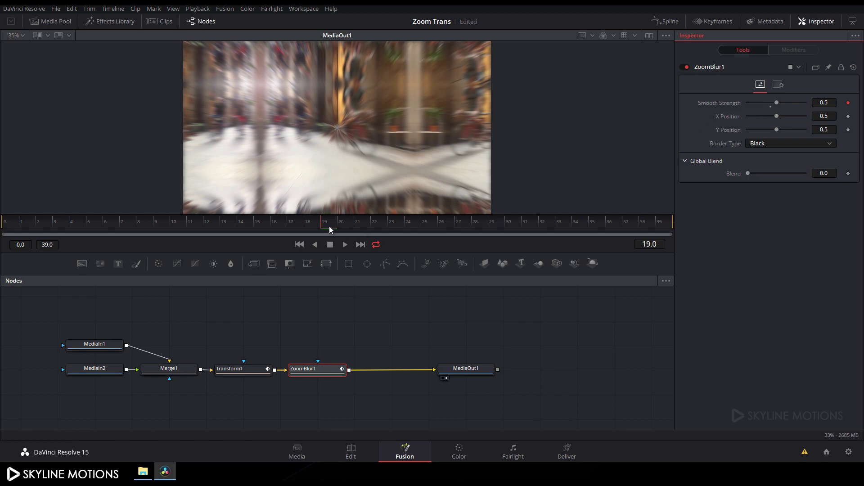
Step: Keyframe the Zoom Blur's Smooth Strength at 0.0 on frames 4 and 34
left_click_drag(322, 223, 75, 223)
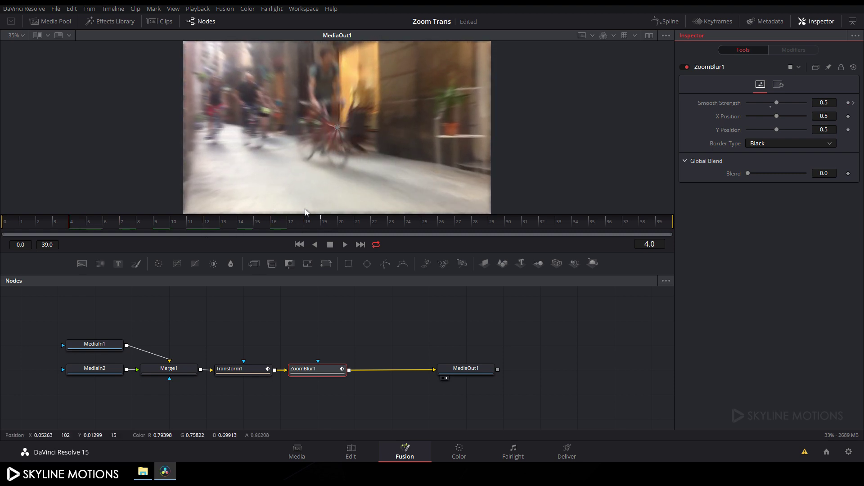
left_click_drag(776, 103, 701, 113)
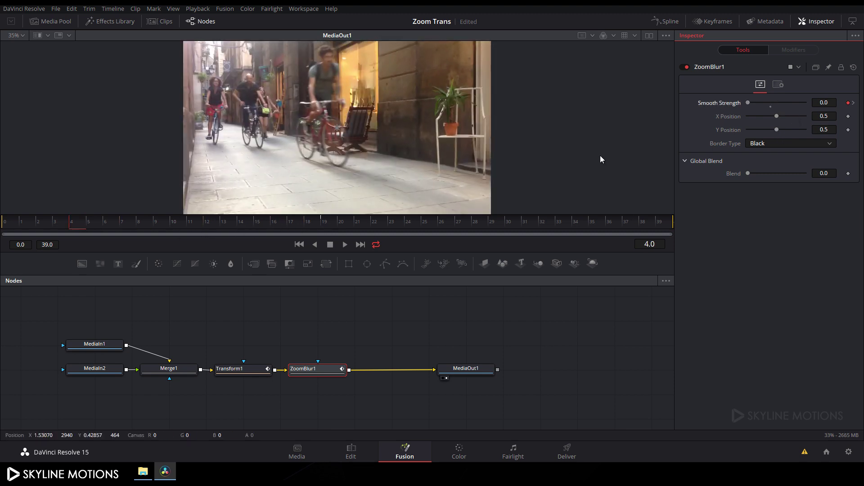
left_click(323, 222)
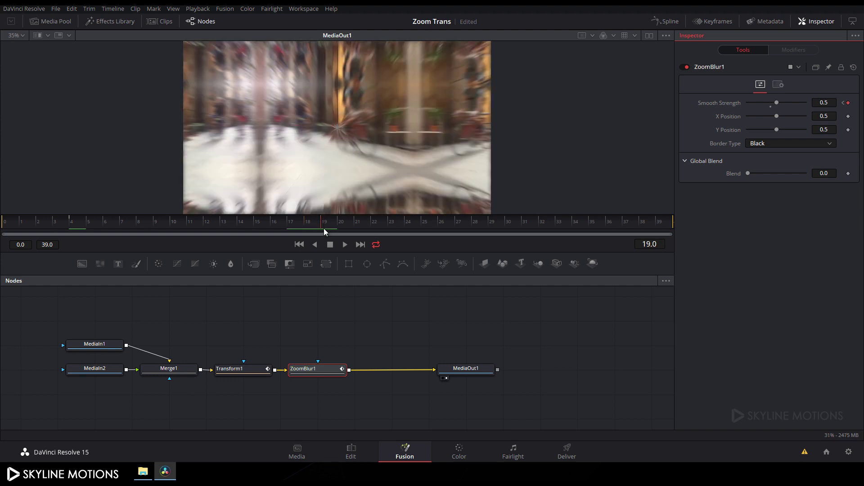
left_click_drag(322, 224, 574, 226)
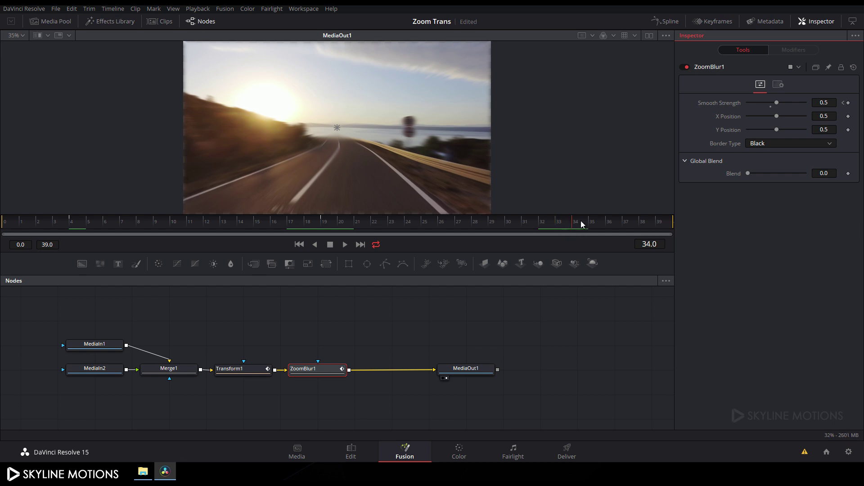
left_click_drag(777, 104, 738, 106)
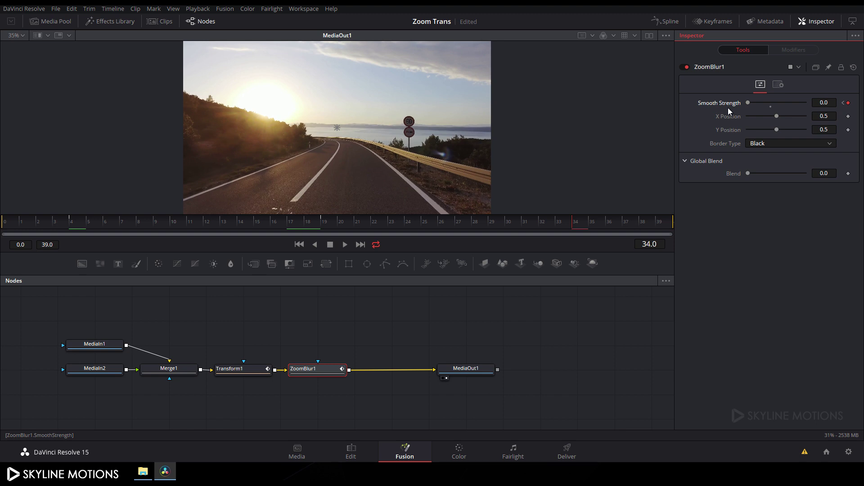
Step: Isolate the Zoom Blur's Smooth Strength curve in the Spline editor, fitted to view, and smooth all its keyframes
left_click(666, 25)
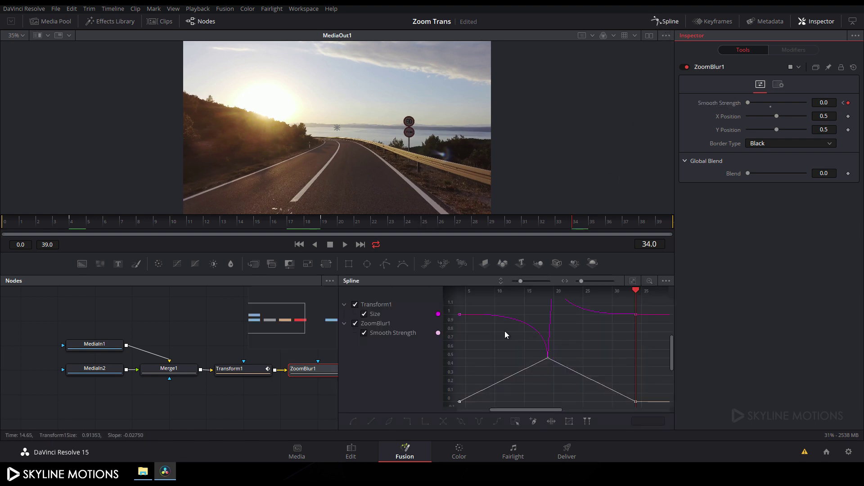
left_click(364, 314)
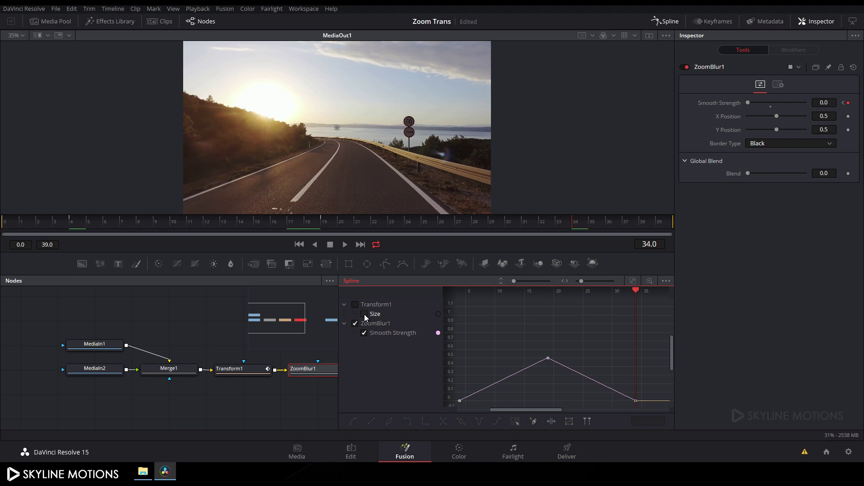
left_click(632, 281)
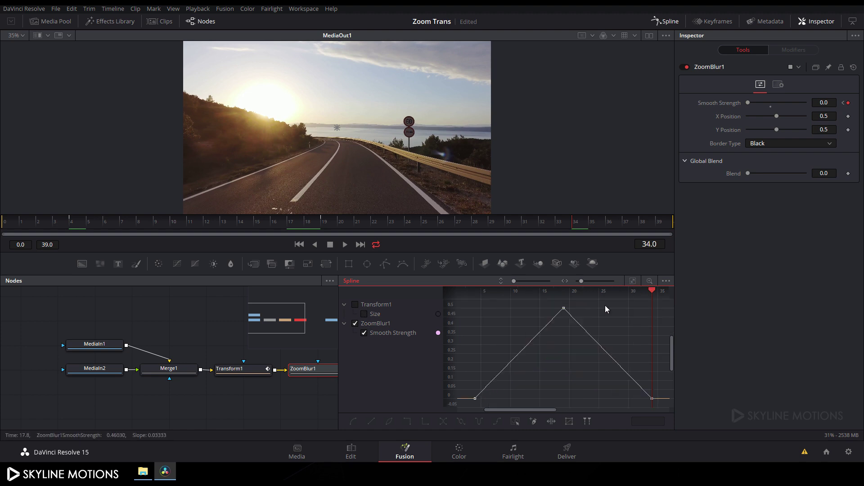
left_click_drag(665, 301, 467, 406)
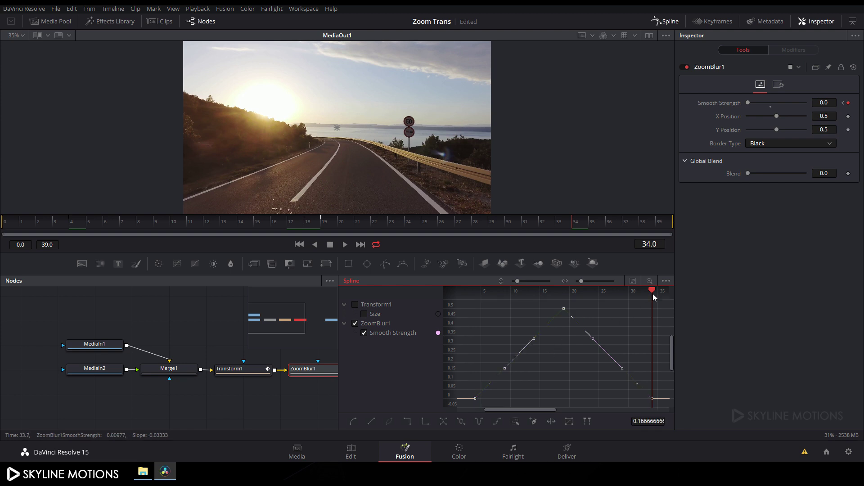
left_click_drag(654, 291, 563, 296)
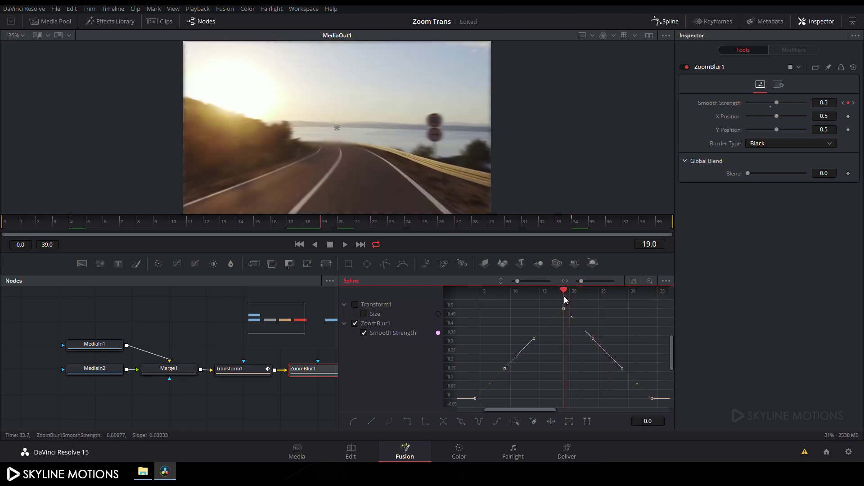
left_click(354, 422)
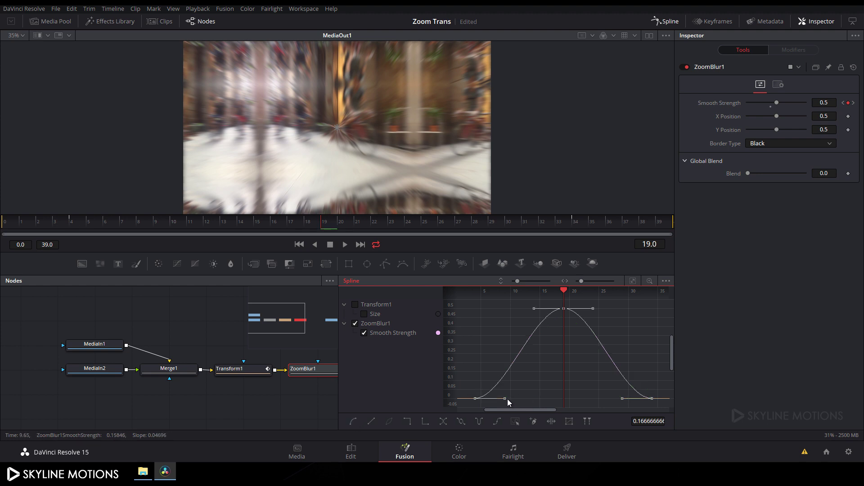
Step: Extend the Smooth Strength curve handles at frames 4 and 34 horizontally to frame 19, and close the Spline editor
left_click_drag(505, 400, 564, 399)
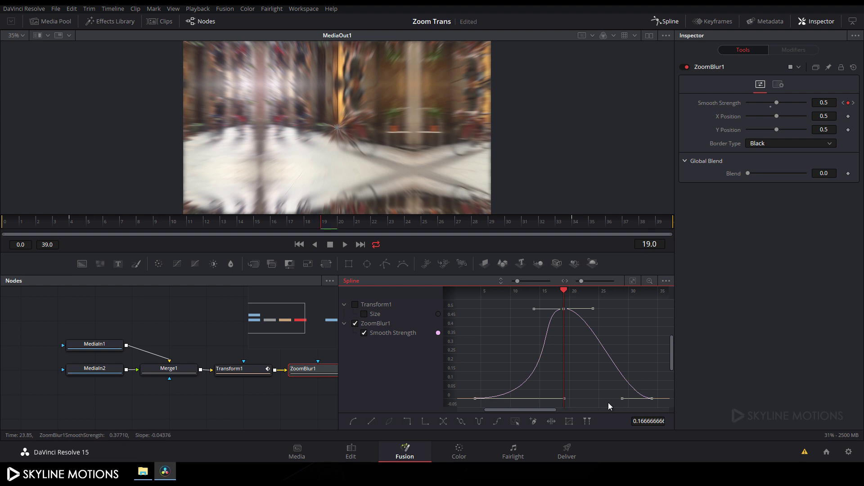
left_click_drag(622, 399, 561, 399)
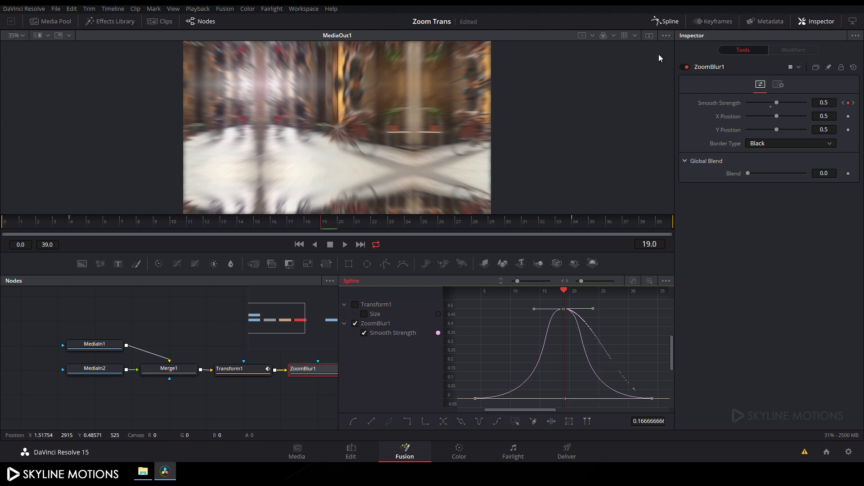
left_click(665, 22)
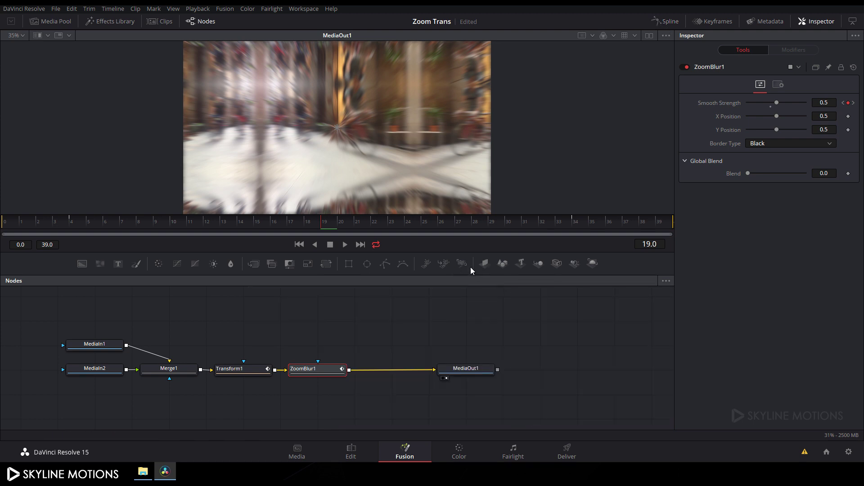
Step: Play the timeline on the Edit page from the start with looping on to review the zoom transition, and stop playback
left_click(354, 455)
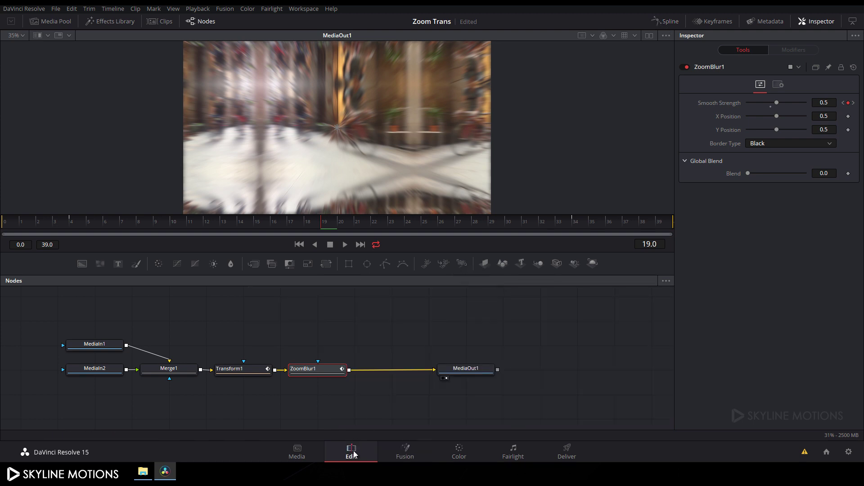
left_click_drag(422, 295, 394, 290)
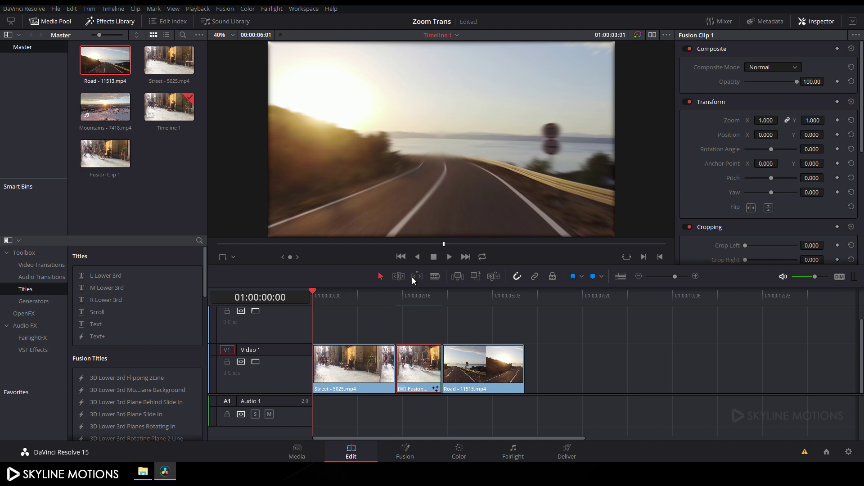
left_click(449, 257)
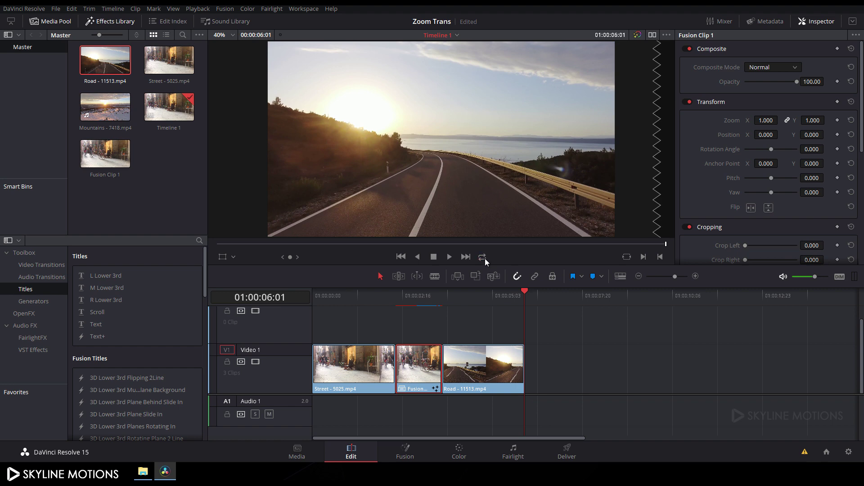
left_click(449, 258)
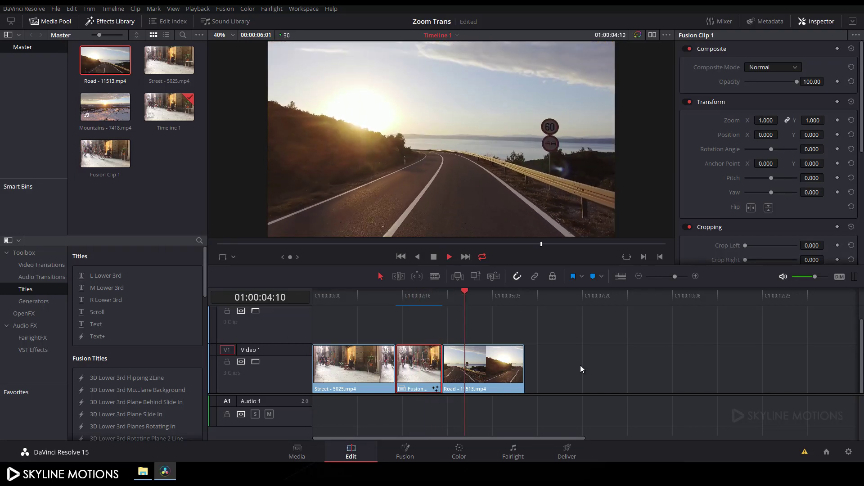
left_click(435, 258)
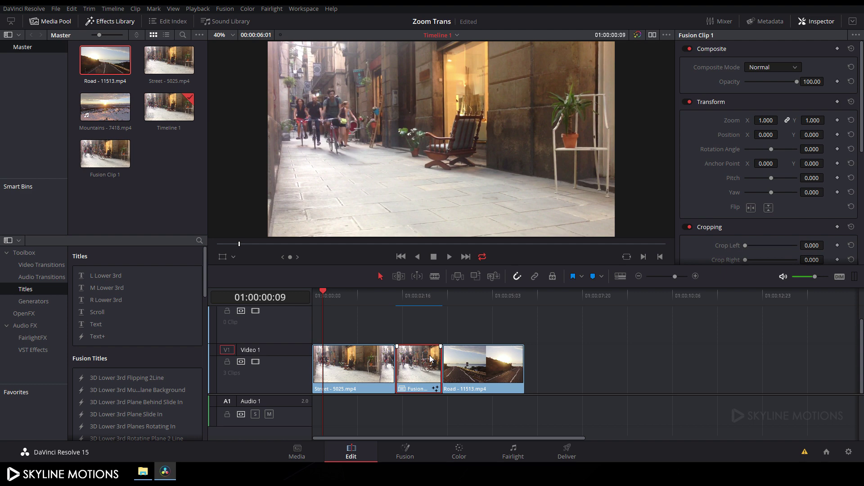
Step: Save the settings of the first Fusion clip's Transform1 and ZoomBlur1 nodes as Zoom in the Zoom Trans folder on the Desktop
left_click(422, 296)
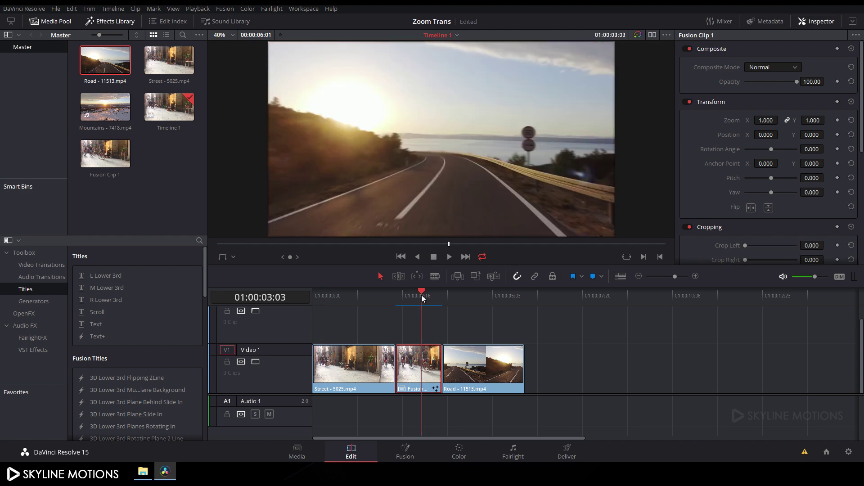
left_click(405, 451)
left_click_drag(379, 333, 242, 396)
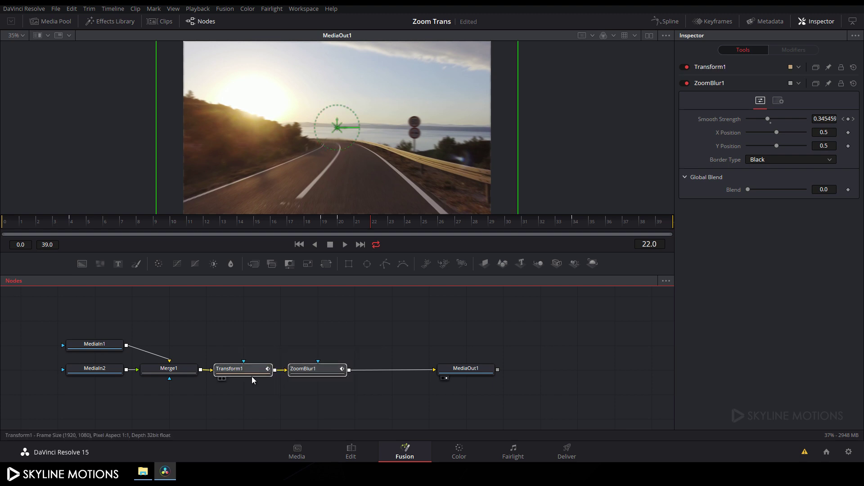
right_click(253, 372)
mouse_move(284, 356)
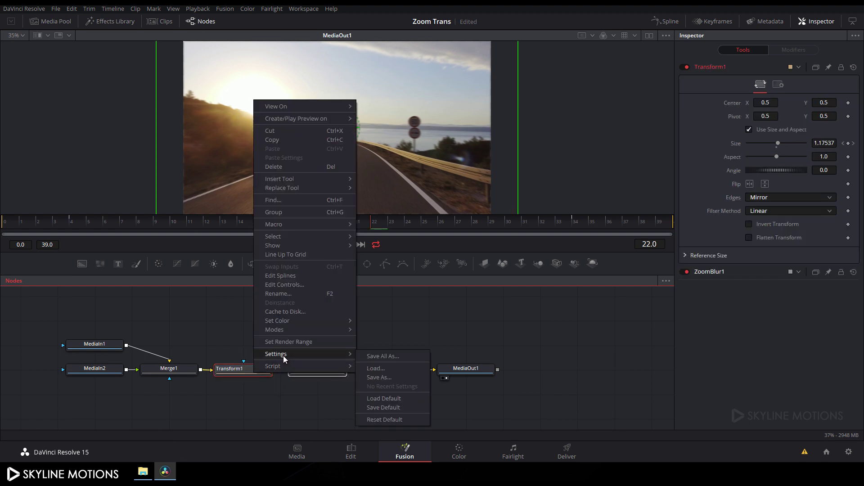
left_click(376, 378)
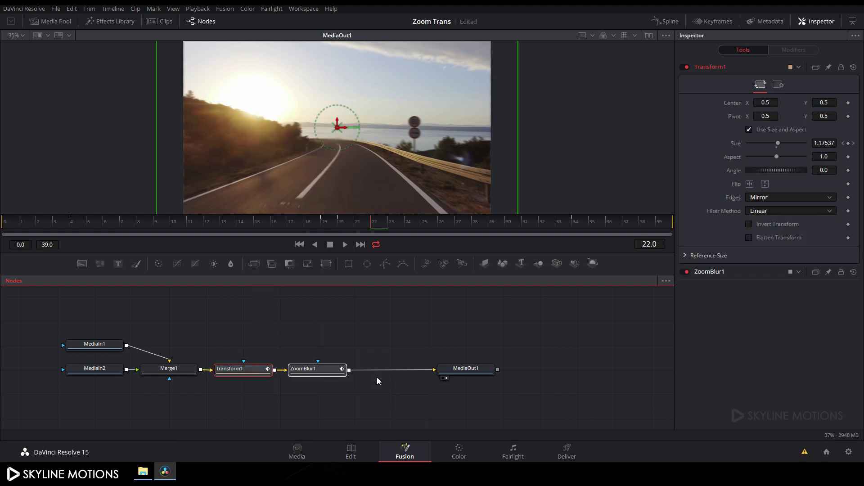
left_click(39, 81)
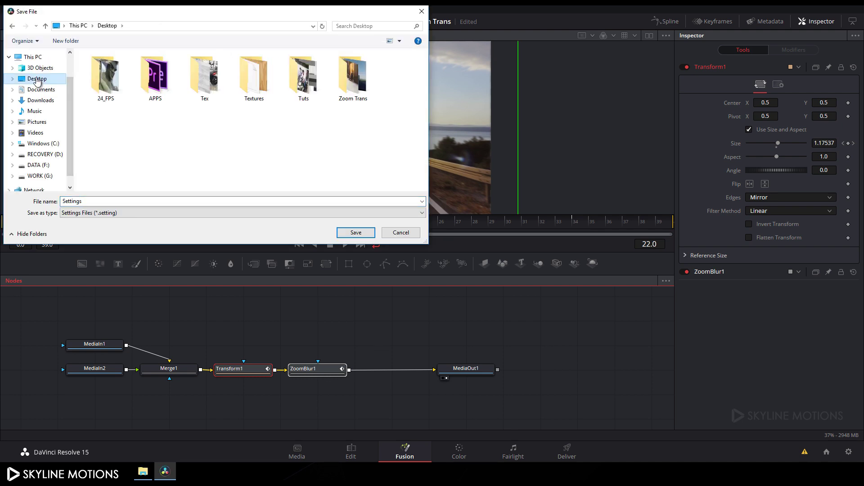
double_click(363, 90)
double_click(112, 201)
type("Zoom")
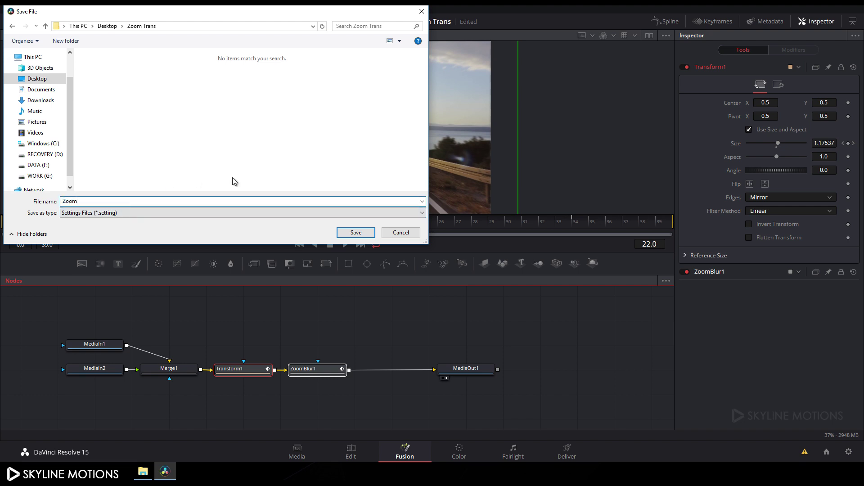
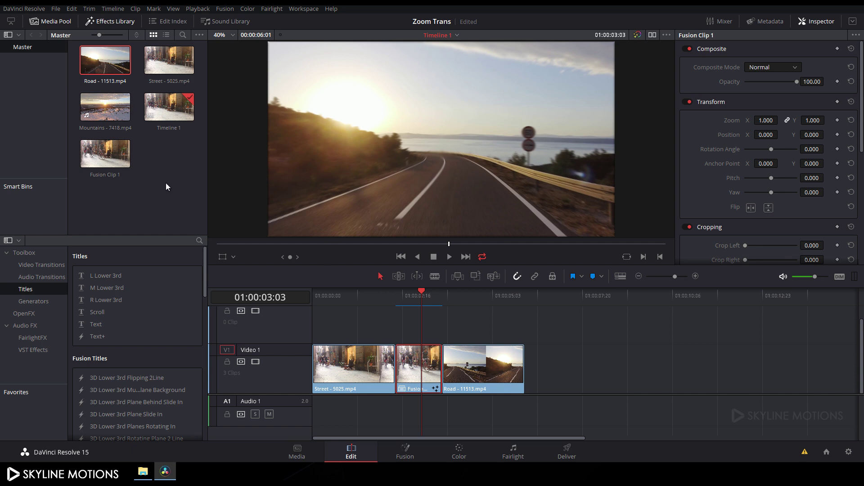
Step: Add Mountains - 7418.mp4 to Video 1 directly after the Road clip and delete its audio
left_click(110, 116)
left_click_drag(105, 116, 529, 366)
left_click(544, 407)
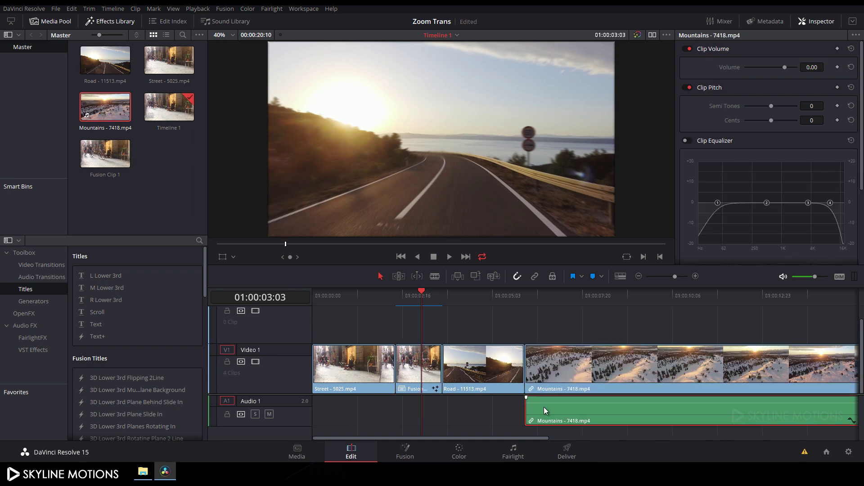
key("Delete")
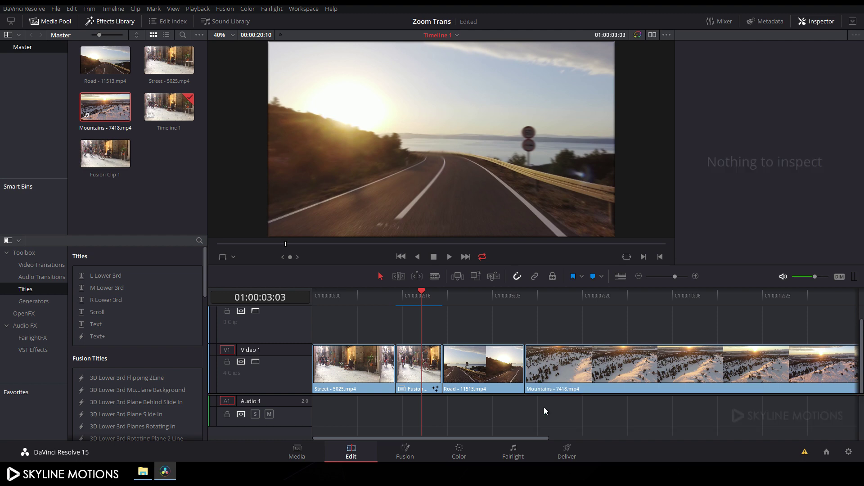
Step: Cut the Mountains clip at 01:00:08:28 and delete the part after the cut
left_click(525, 297)
left_click_drag(519, 296, 627, 298)
left_click(435, 276)
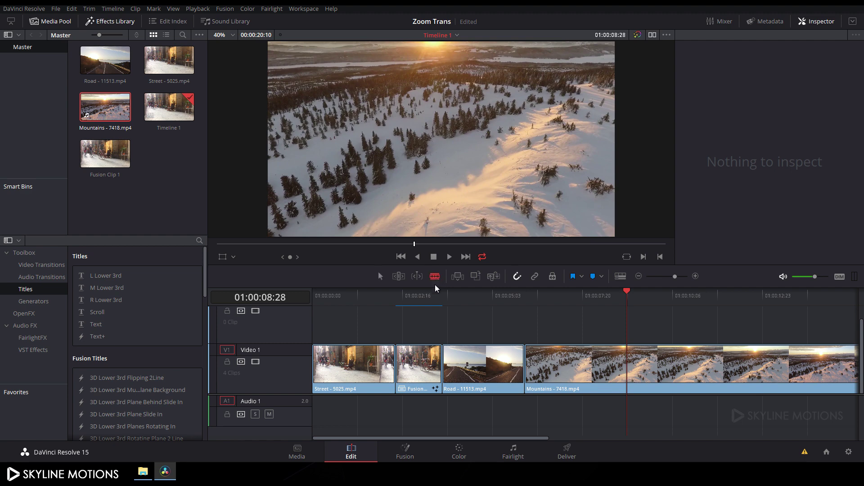
left_click(628, 360)
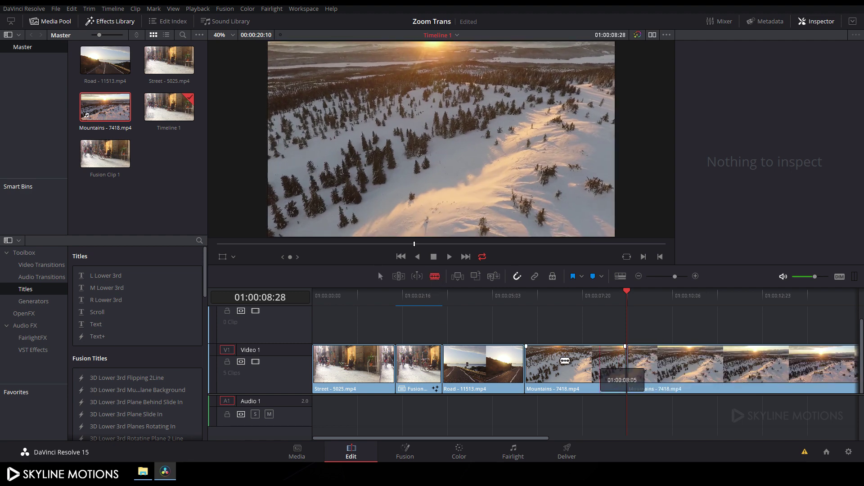
key("a")
left_click(705, 373)
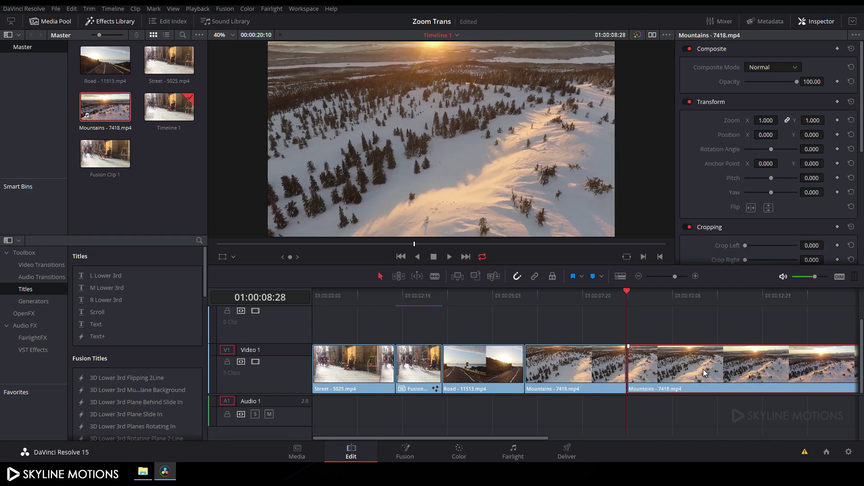
key("Delete")
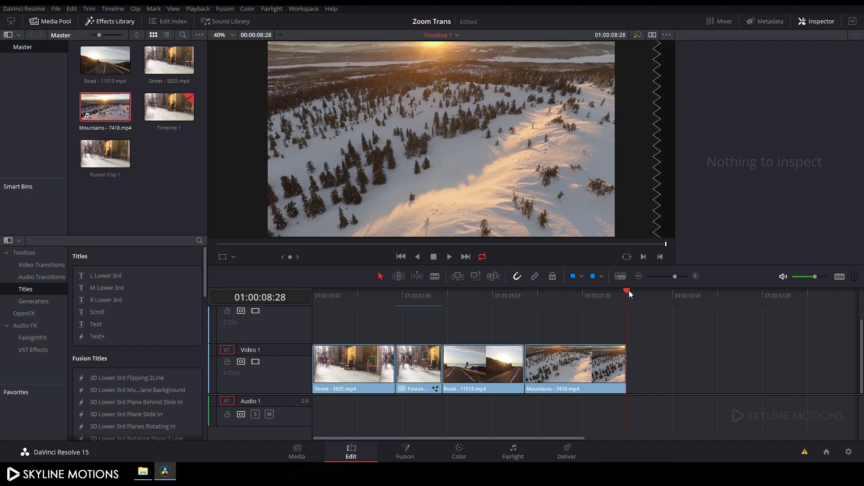
Step: Split the Mountains clip at 01:00:06:21 and the Road clip at 01:00:05:11, 20 frames on either side of their shared edit point
left_click_drag(629, 293, 526, 304)
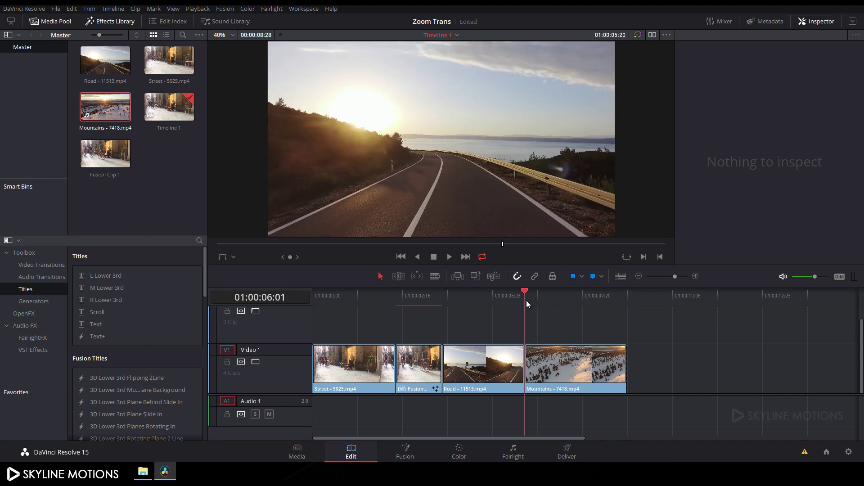
left_click(540, 359)
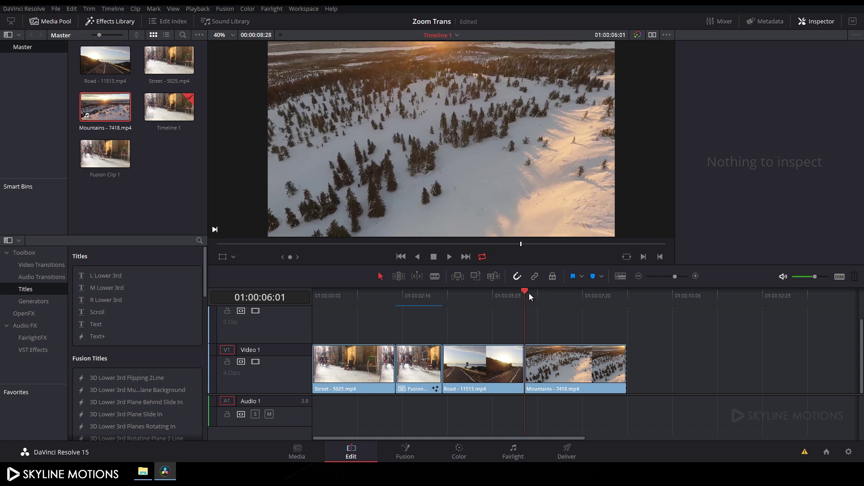
left_click_drag(529, 293, 549, 295)
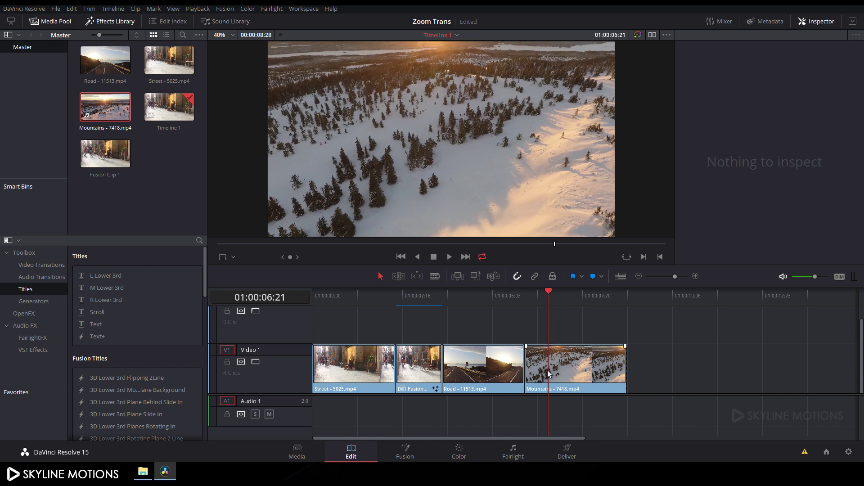
left_click(437, 276)
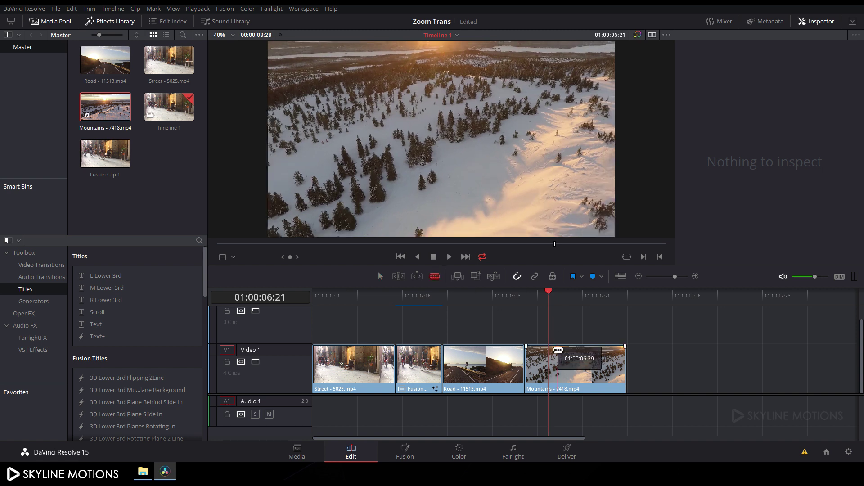
left_click(549, 365)
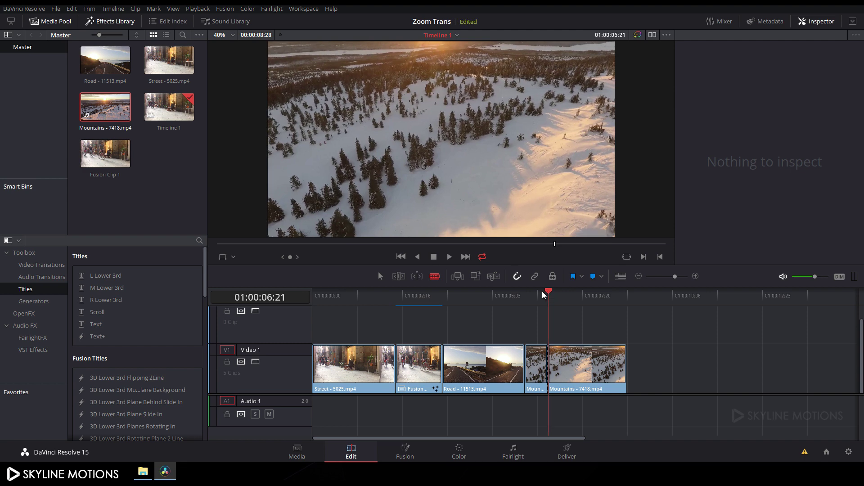
left_click_drag(546, 295, 503, 295)
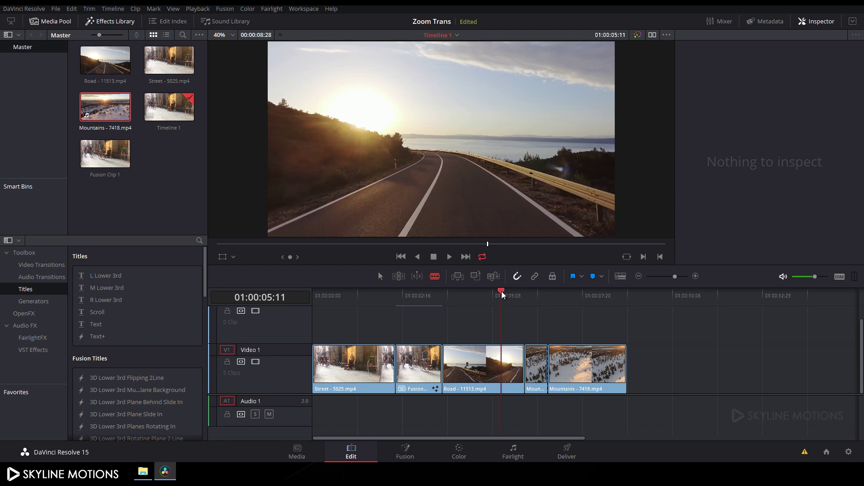
left_click(506, 359)
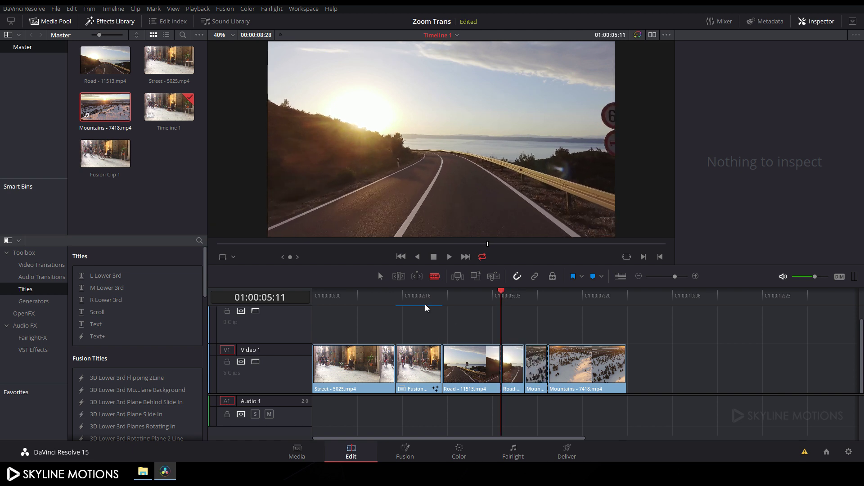
key("a")
Step: Move the short Mountains segment to the track above and extend the short Road segment to fill the gap beneath it
left_click(541, 367)
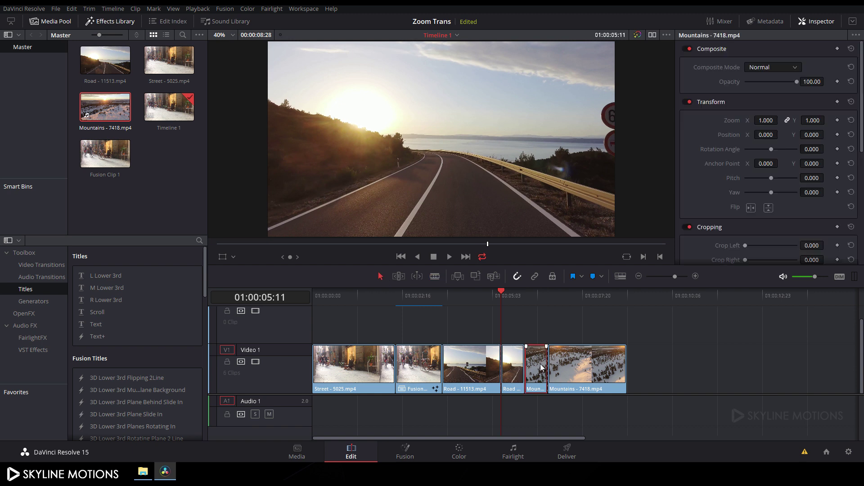
left_click_drag(537, 364, 534, 329)
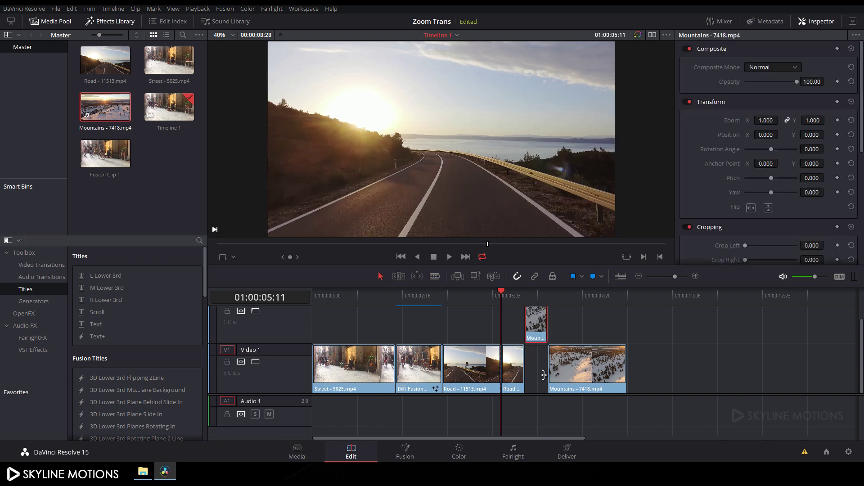
left_click(521, 370)
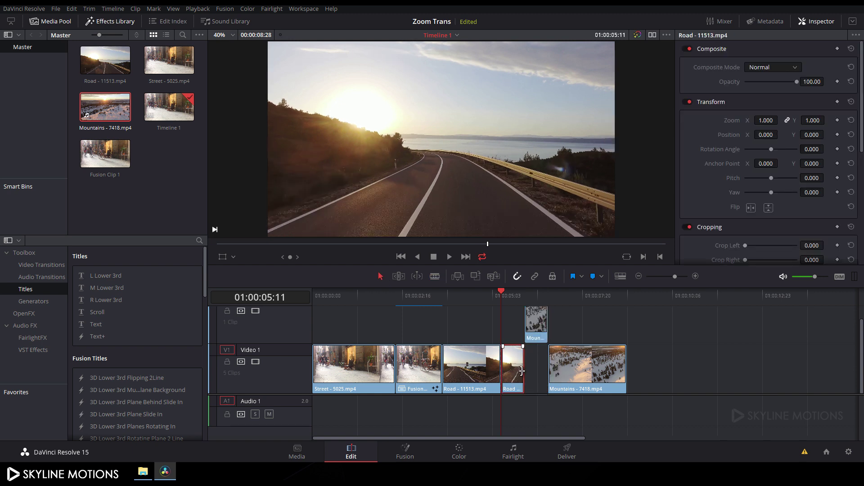
left_click_drag(521, 370, 547, 371)
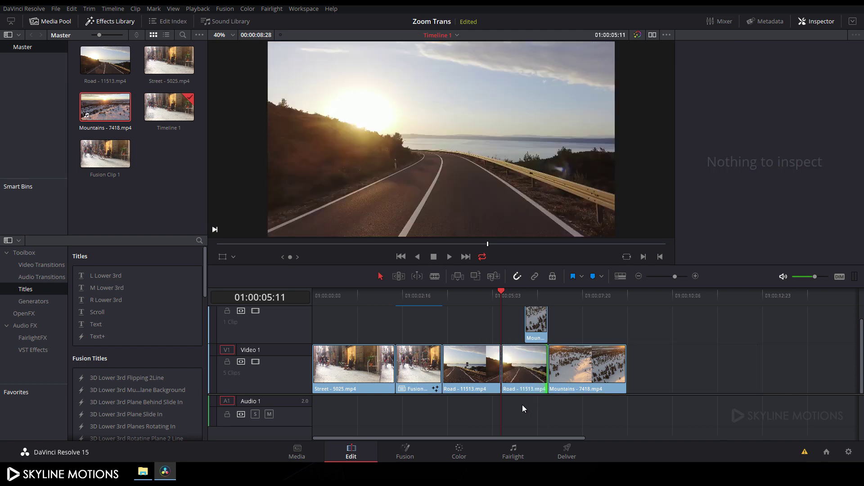
Step: Combine the extended Road segment and the Mountains segment above it into a new Fusion clip
left_click(531, 391)
left_click(536, 332, "ctrl")
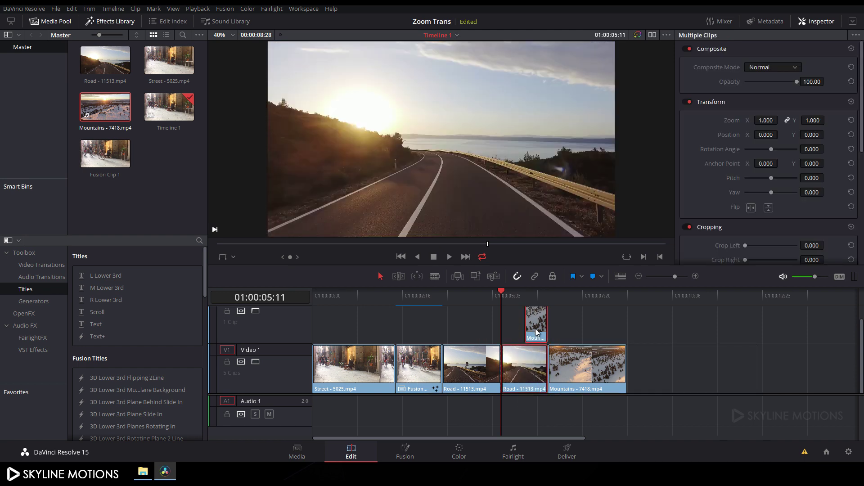
right_click(536, 333)
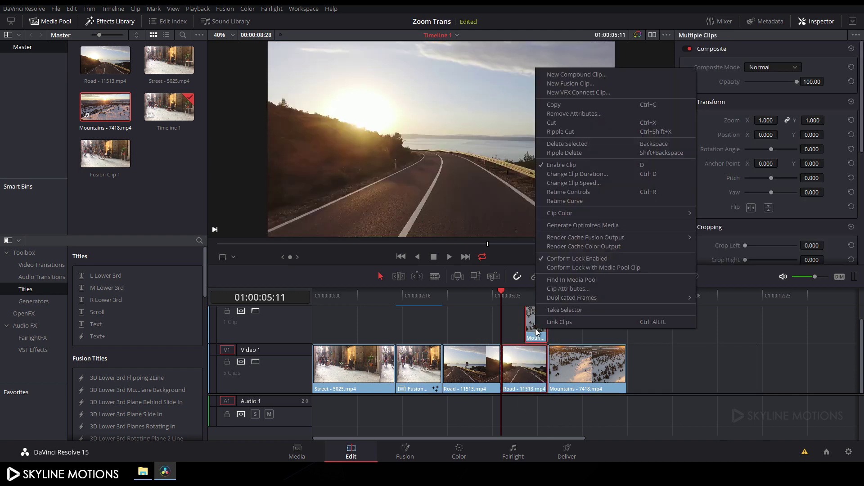
left_click(559, 85)
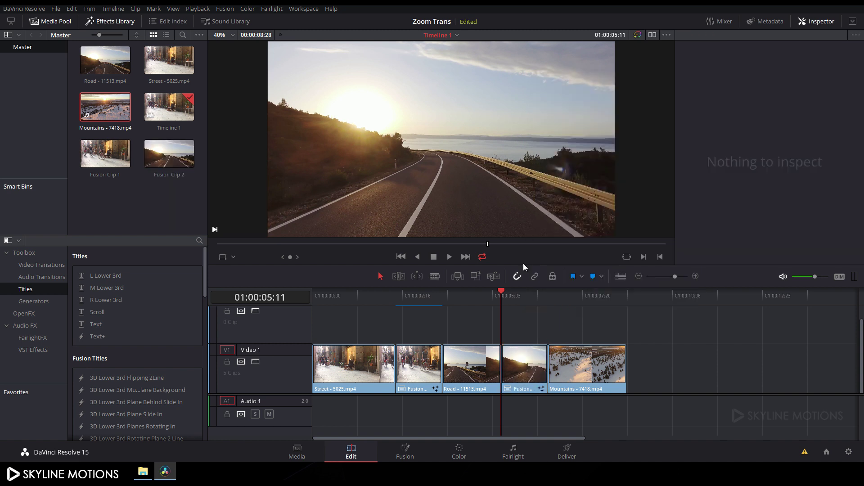
Step: Open the new Fusion clip on the Fusion page and import Zoom.setting from the Zoom Trans folder into its node graph
left_click(524, 294)
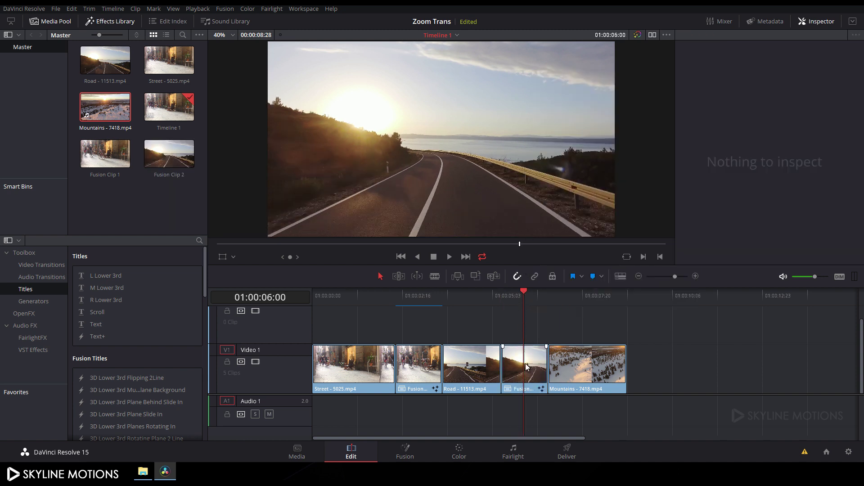
left_click(412, 453)
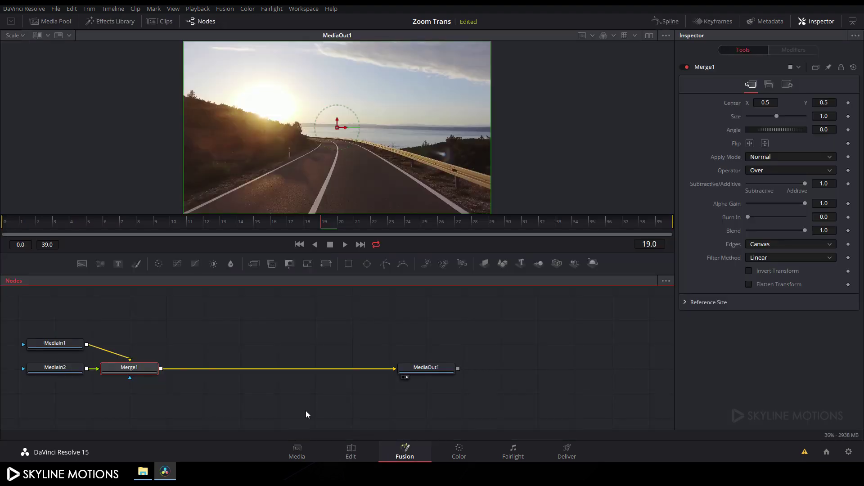
left_click(306, 411)
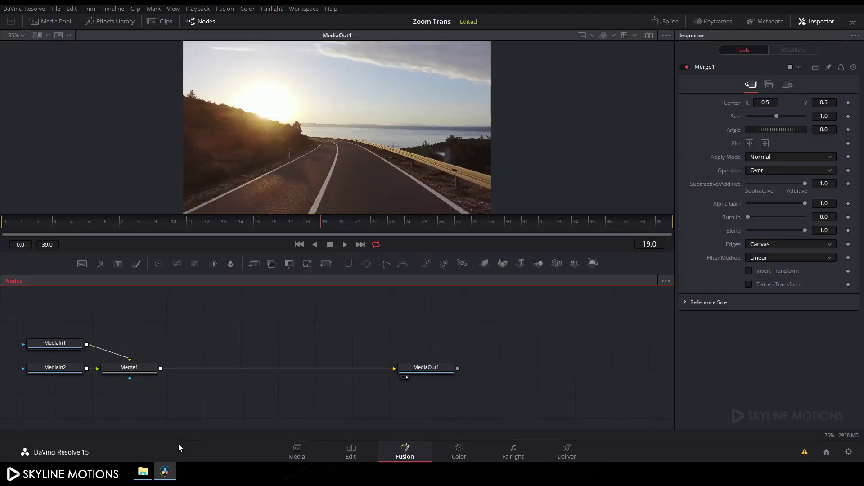
left_click(143, 473)
left_click(542, 390)
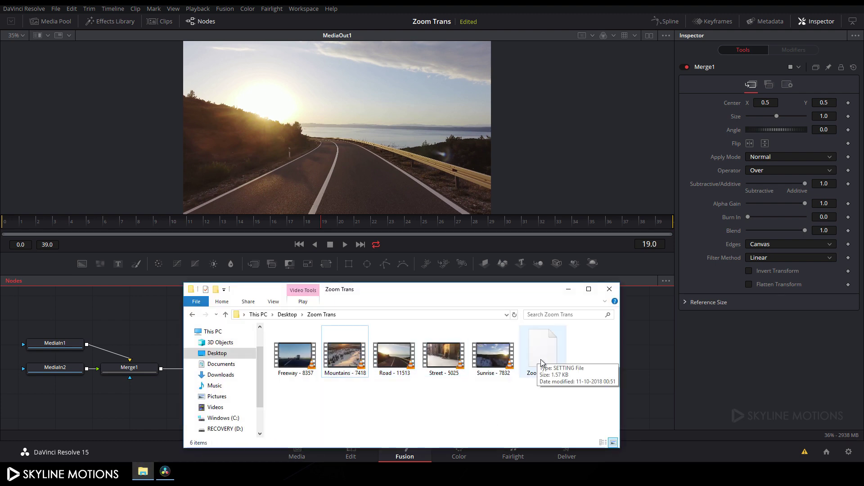
left_click_drag(545, 355, 133, 311)
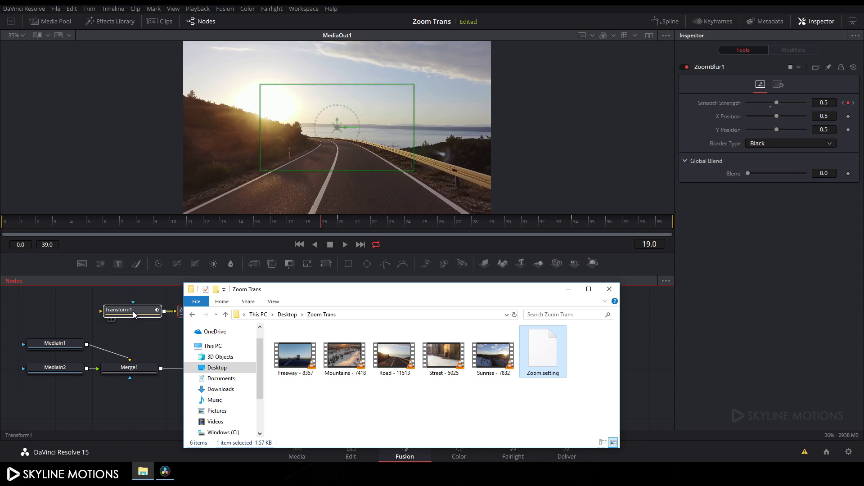
left_click(568, 290)
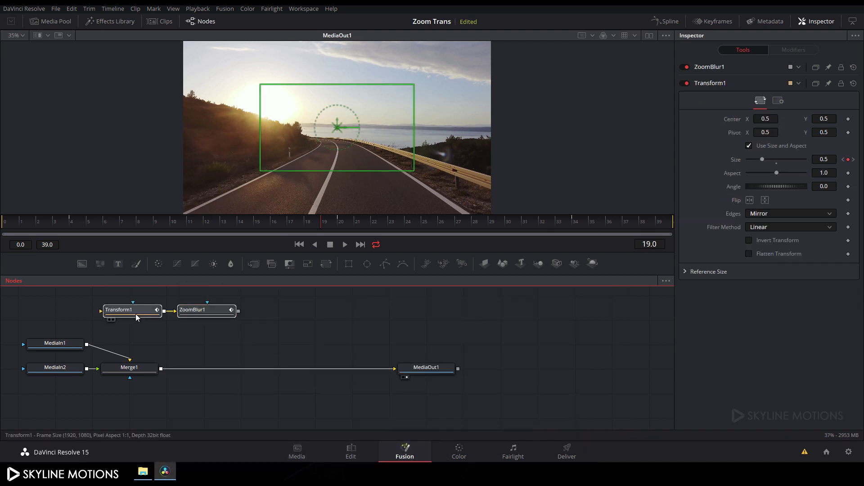
Step: Separate the imported nodes and insert Transform1 followed by ZoomBlur1 on the connection between Merge1 and MediaOut1
left_click_drag(135, 312, 296, 312)
left_click(262, 351)
left_click(258, 343)
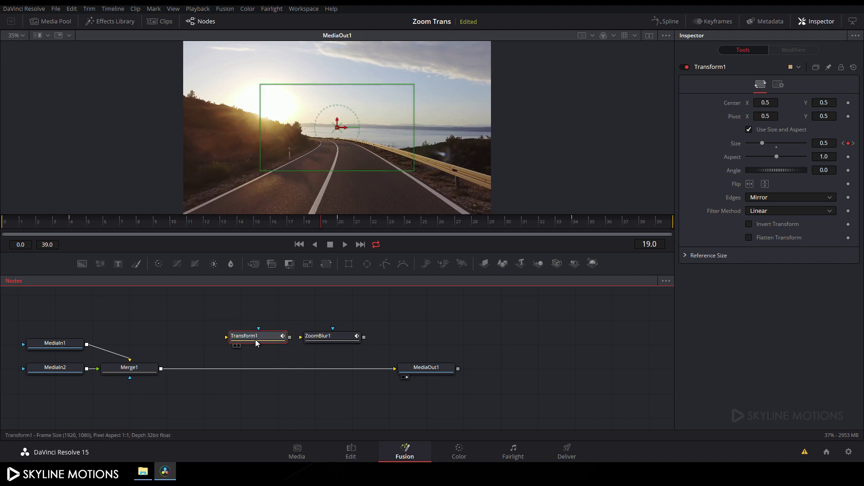
left_click_drag(255, 340, 227, 372)
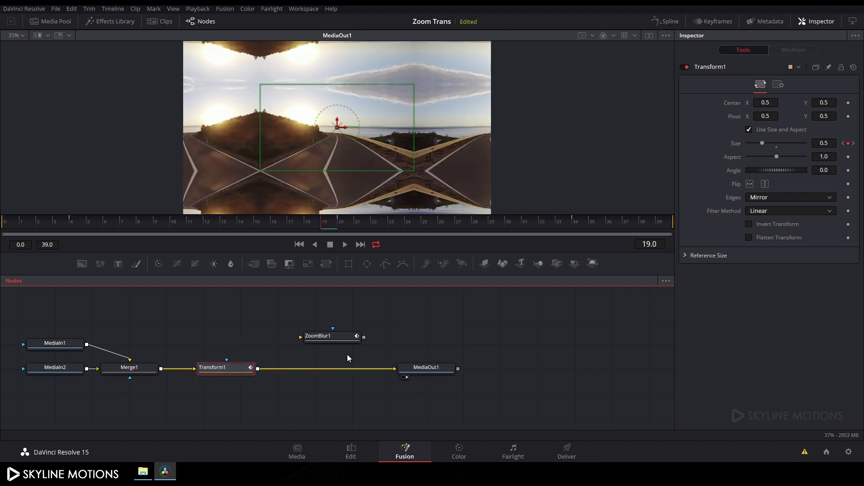
left_click(329, 339)
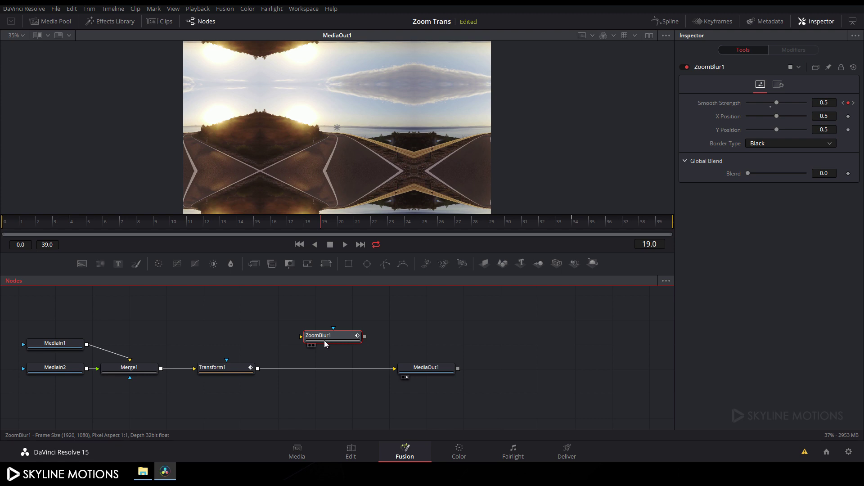
left_click_drag(324, 340, 303, 373)
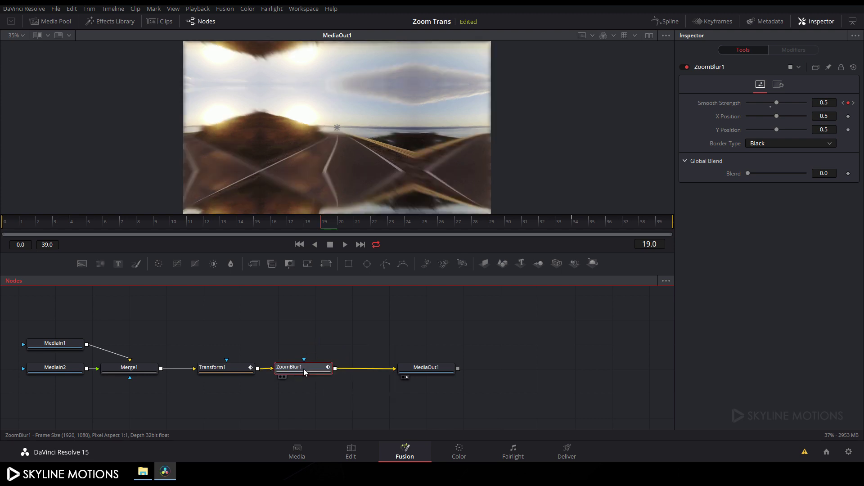
Step: Play the timeline on the Edit page from the start to review both zoom transitions
left_click(365, 448)
key("space")
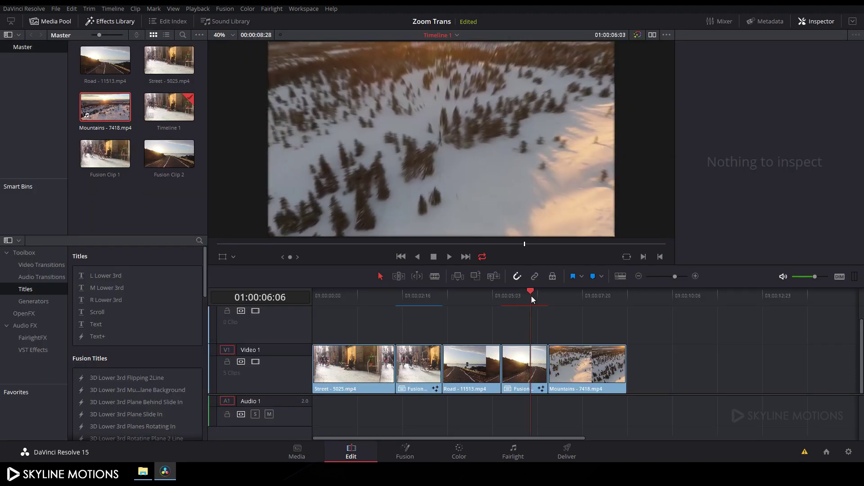
left_click_drag(537, 295, 304, 293)
left_click(449, 257)
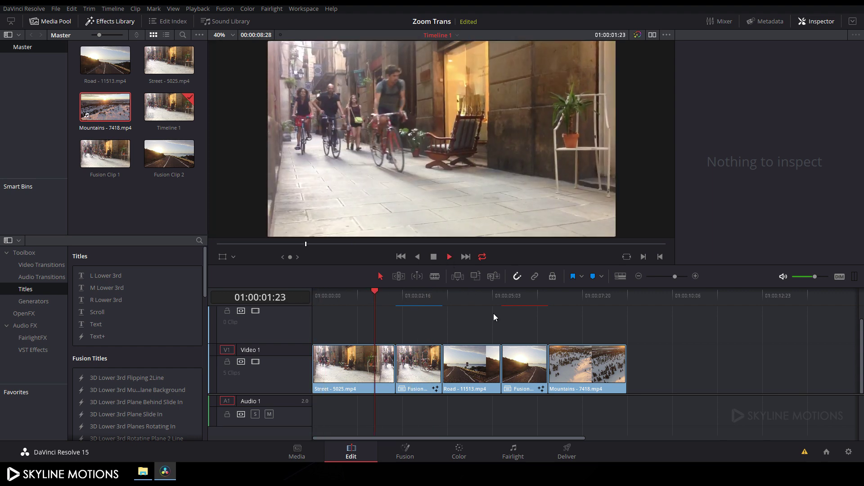